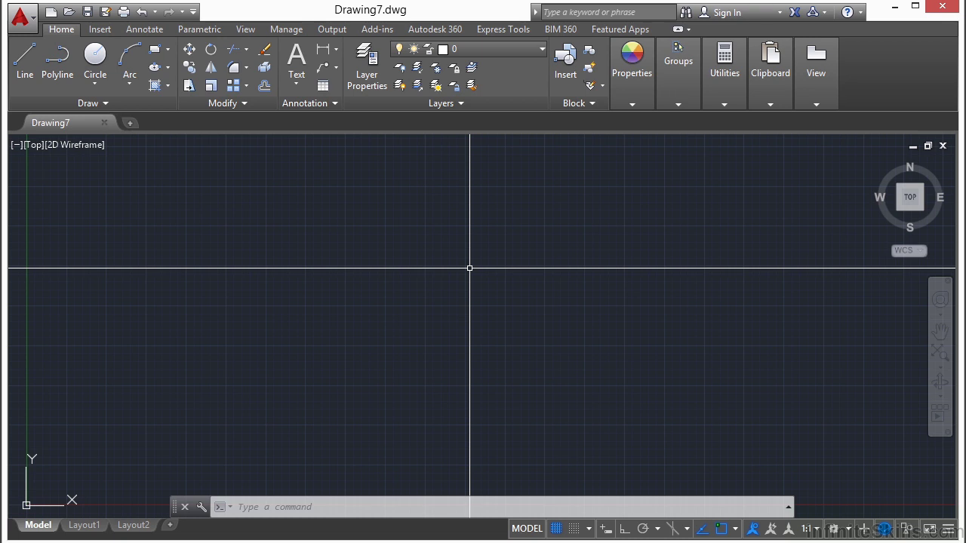
# Step: In Drawing Units, keep Decimal as the length type and set the insertion scale to Feet
pyautogui.write('UNITS')
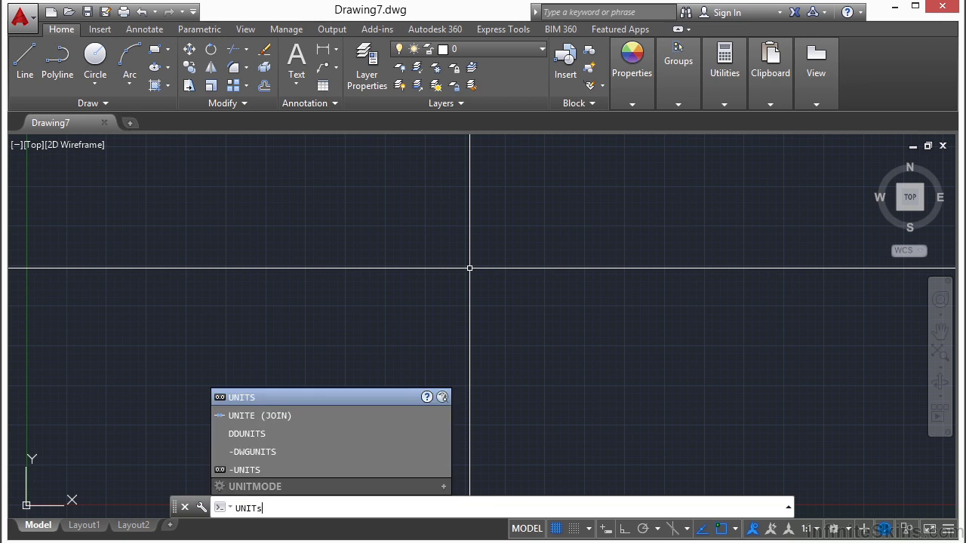
pyautogui.press('Return')
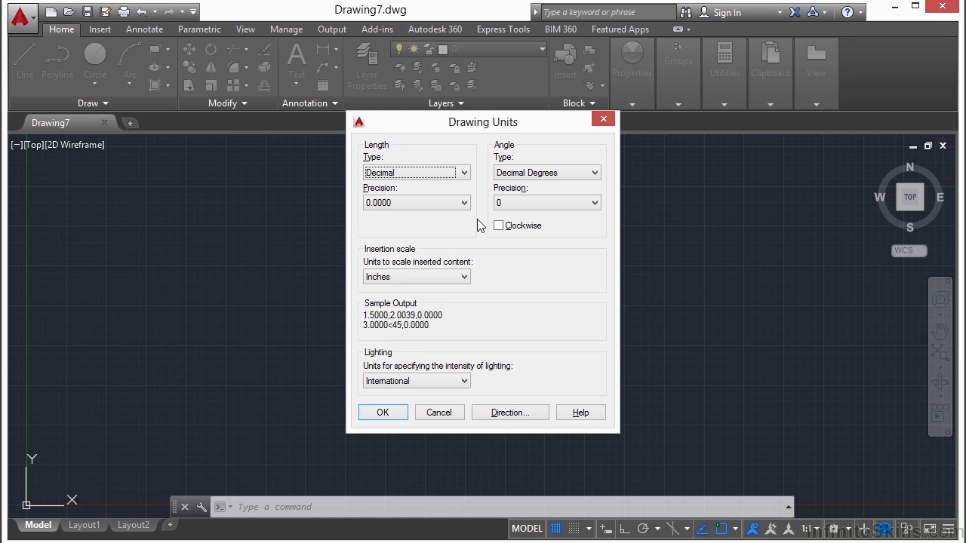
pyautogui.click(464, 172)
pyautogui.click(436, 196)
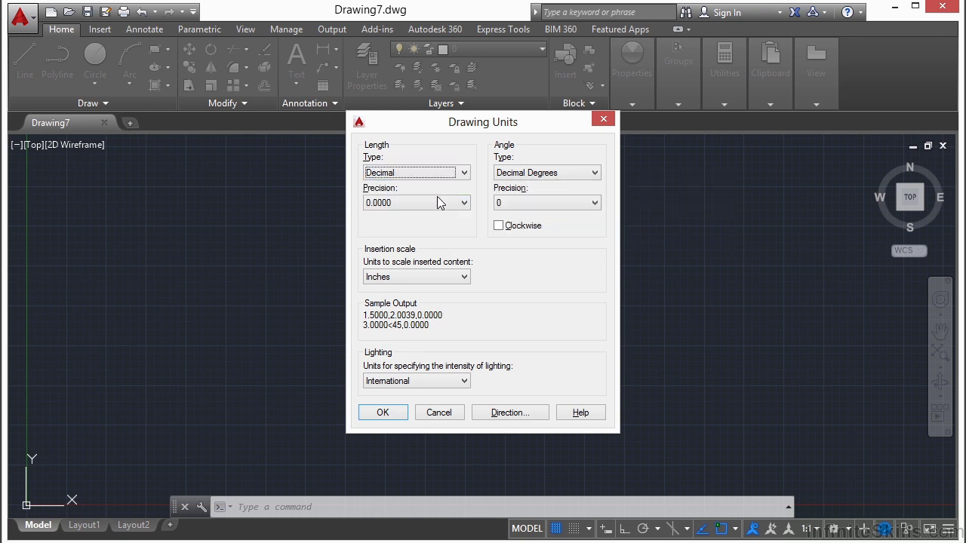
pyautogui.click(453, 277)
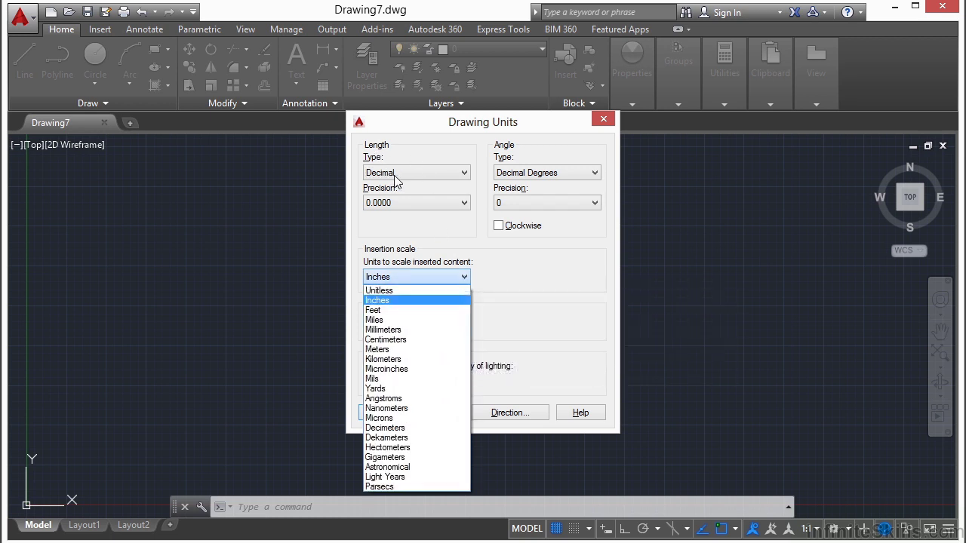
pyautogui.click(392, 310)
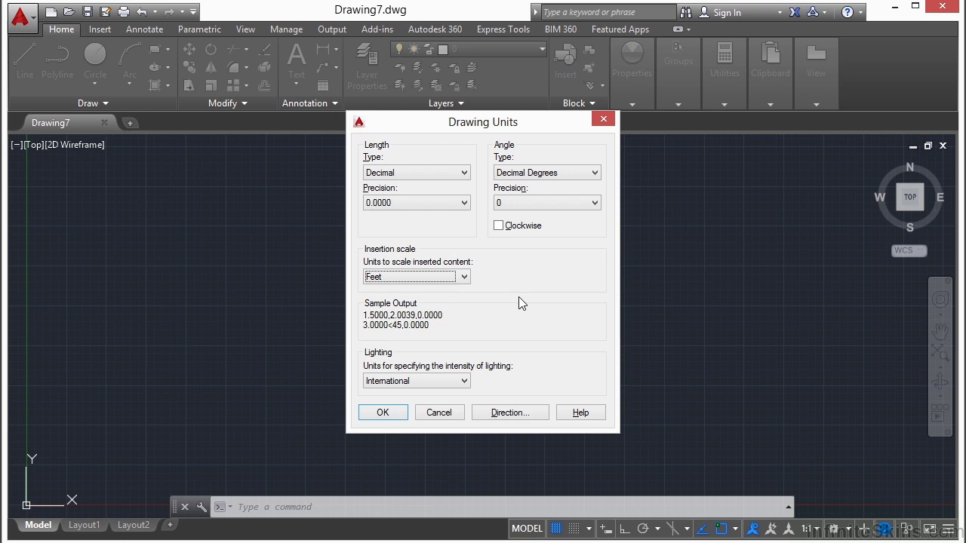
# Step: Apply the unit settings and open architectural_example-imperial.dwg
pyautogui.click(392, 415)
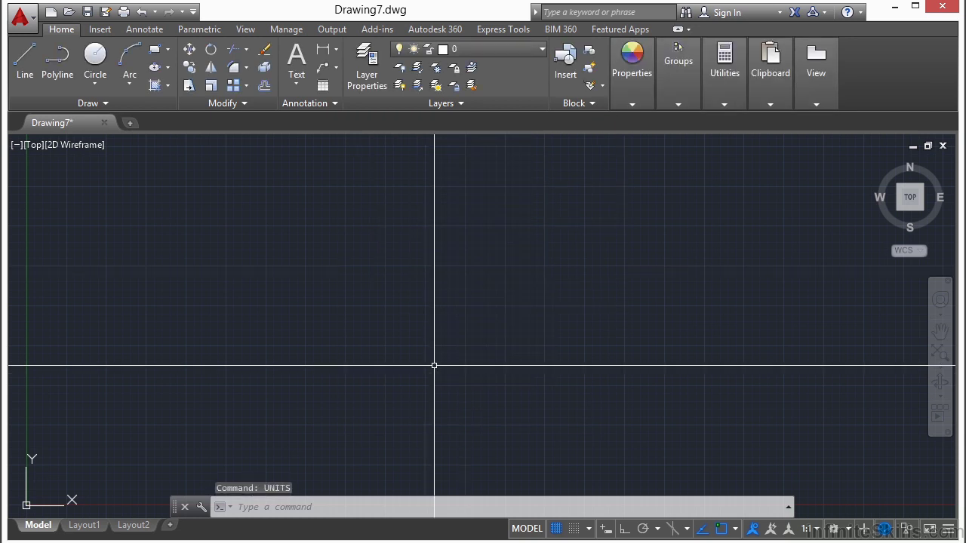
pyautogui.write('open')
pyautogui.press('Return')
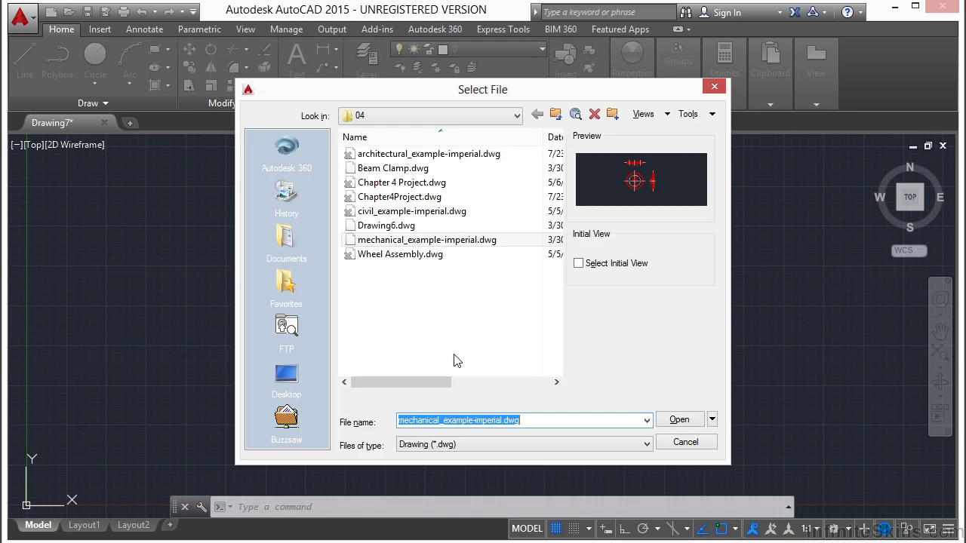
pyautogui.click(450, 154)
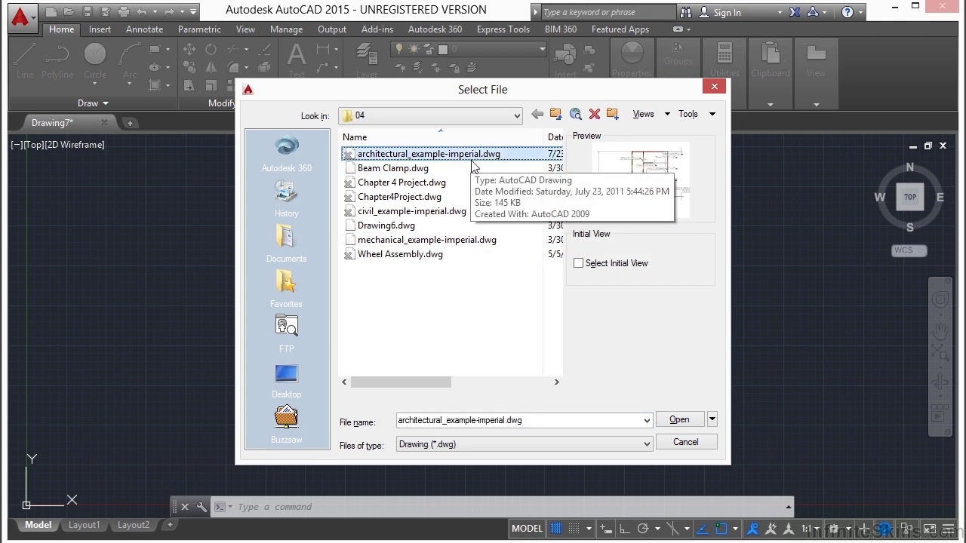
pyautogui.click(677, 421)
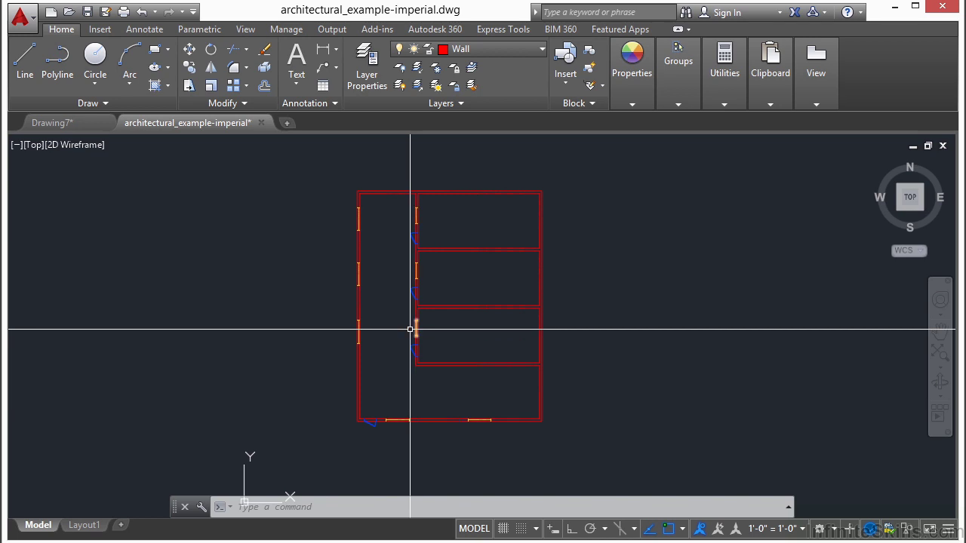
# Step: Review the floor plan's units (Architectural, 0'-0 1/32" precision, Inches insertion) without changes
pyautogui.write('unit')
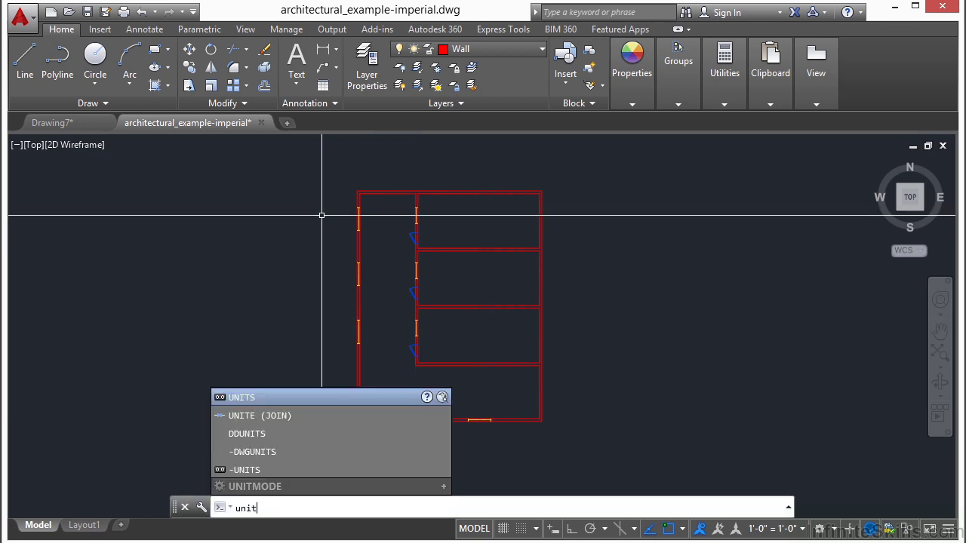
pyautogui.write('s')
pyautogui.press('Return')
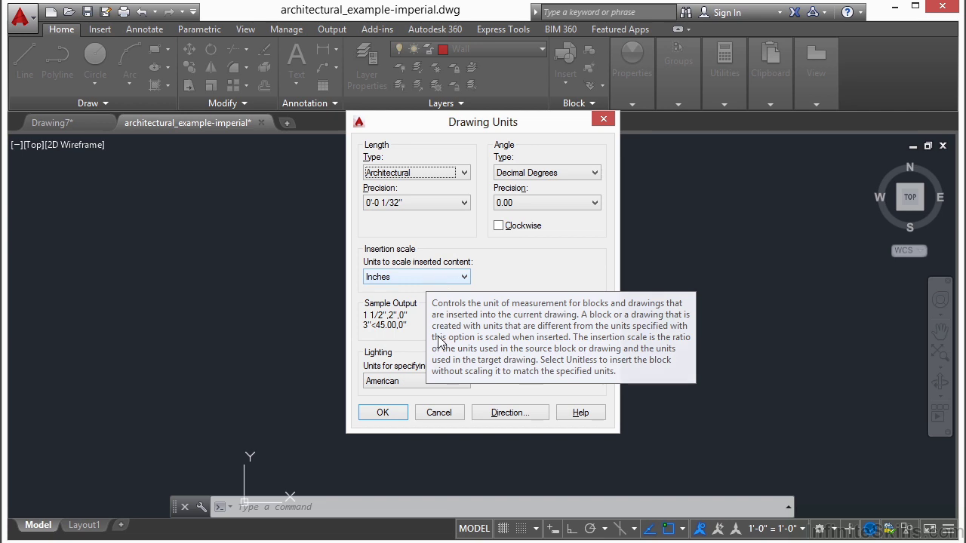
pyautogui.click(388, 413)
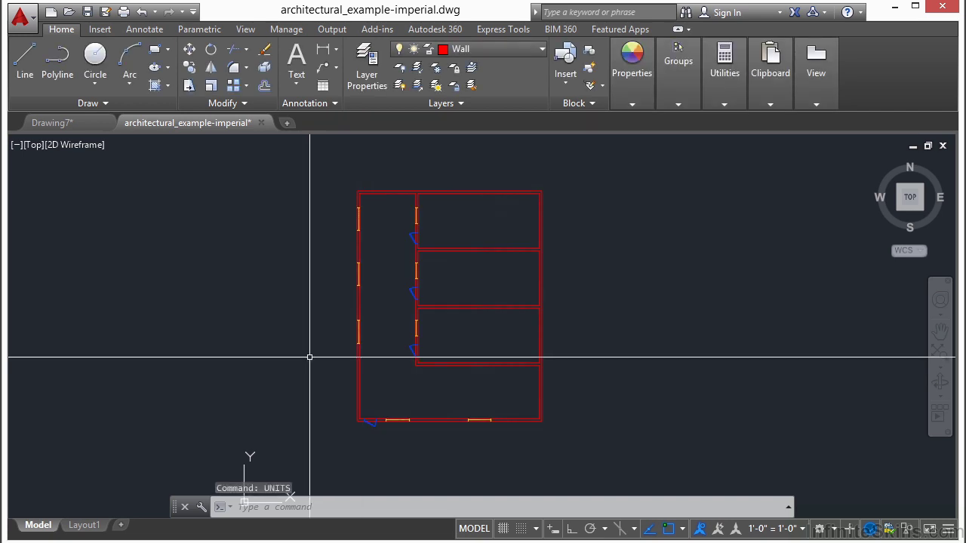
# Step: Open civil_example-imperial.dwg and frame the site plan around the lot
pyautogui.write('open')
pyautogui.press('Return')
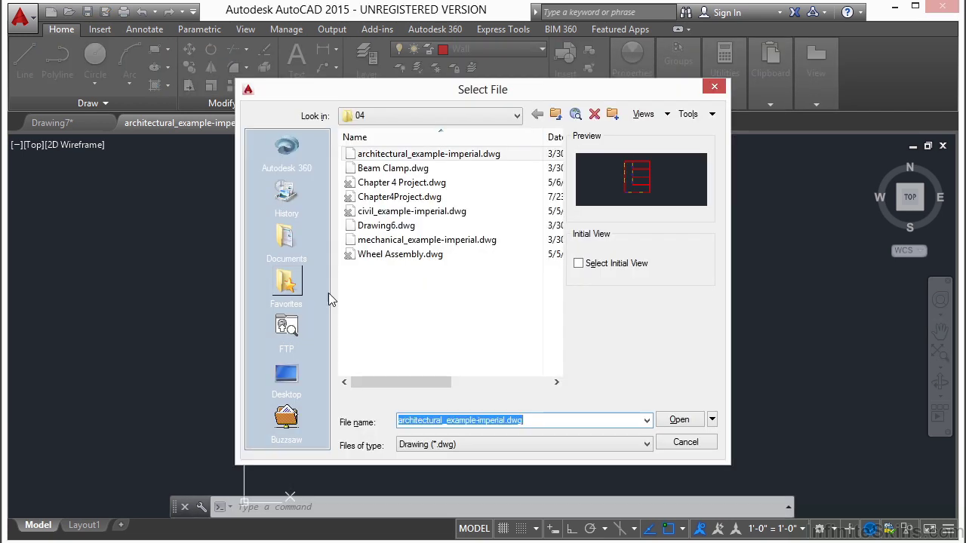
pyautogui.click(412, 213)
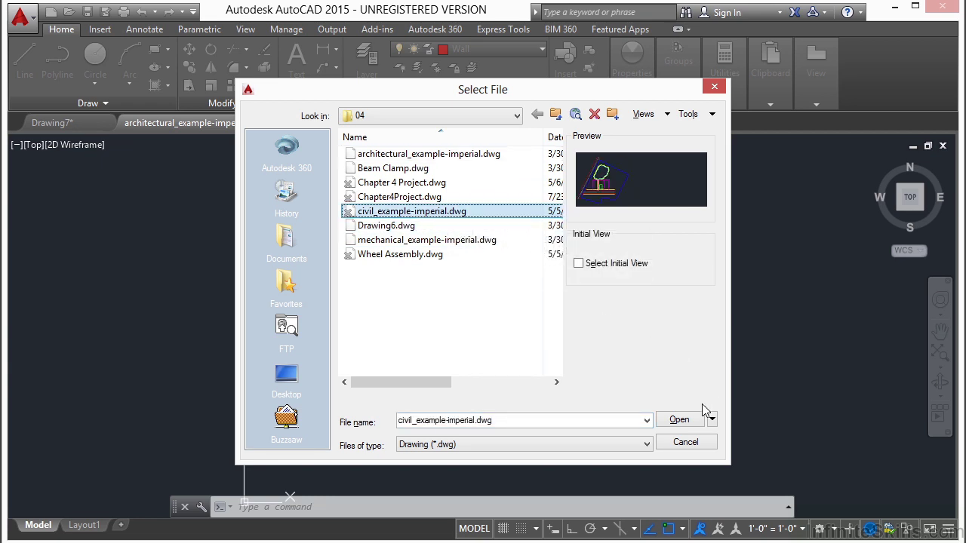
pyautogui.click(683, 421)
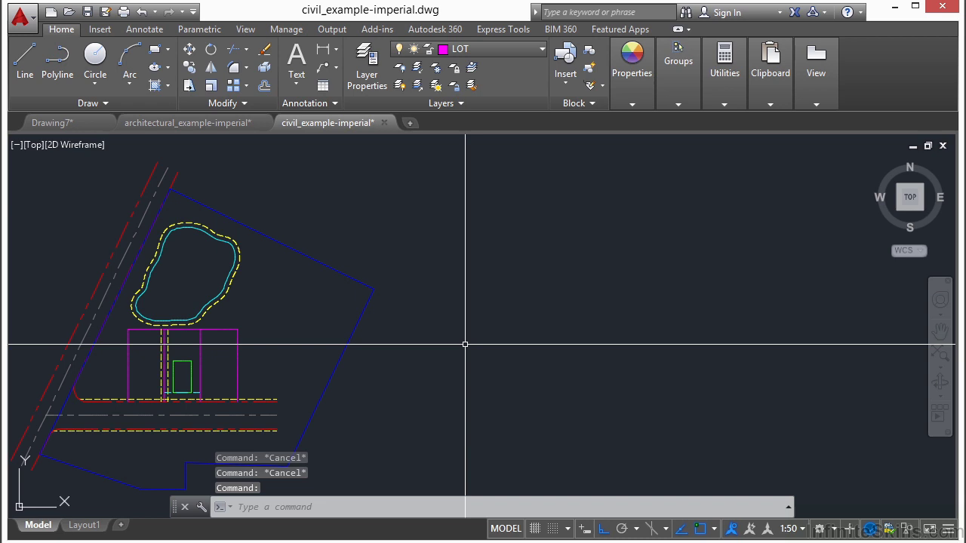
pyautogui.moveTo(271, 356); pyautogui.dragTo(442, 323, button='middle')
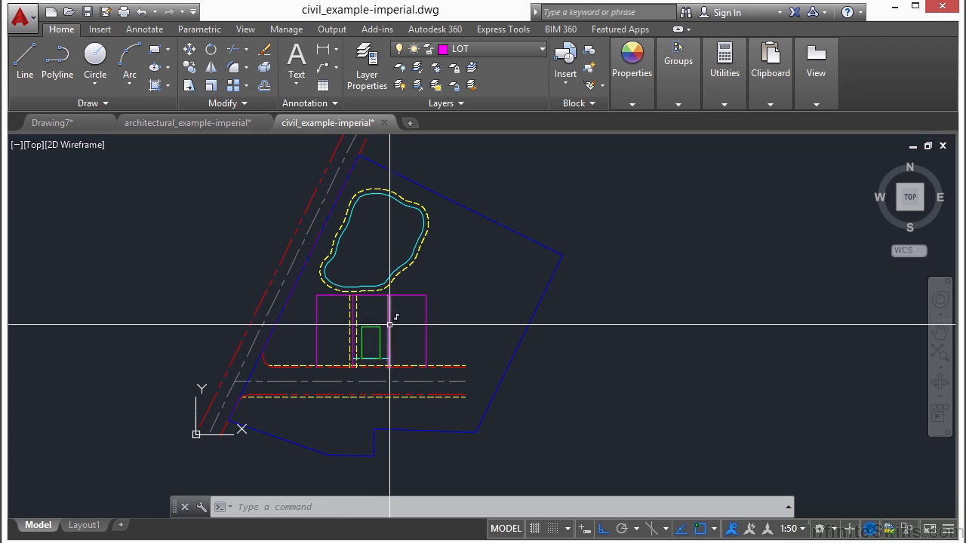
pyautogui.scroll(4, 389, 324)
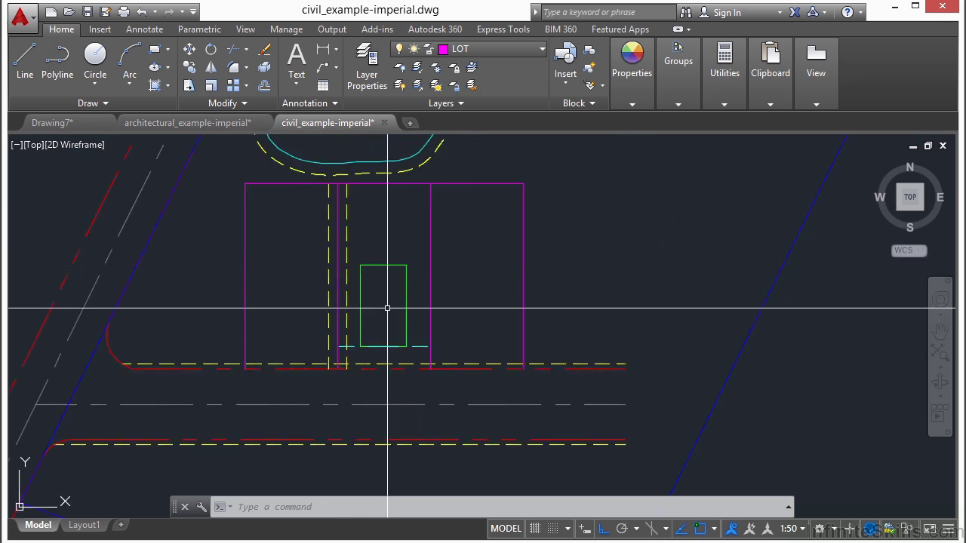
pyautogui.scroll(-2, 387, 308)
pyautogui.moveTo(390, 319)
pyautogui.mouseDown(button='middle')
pyautogui.moveTo(405, 349)
pyautogui.moveTo(463, 345)
pyautogui.mouseUp(button='middle')
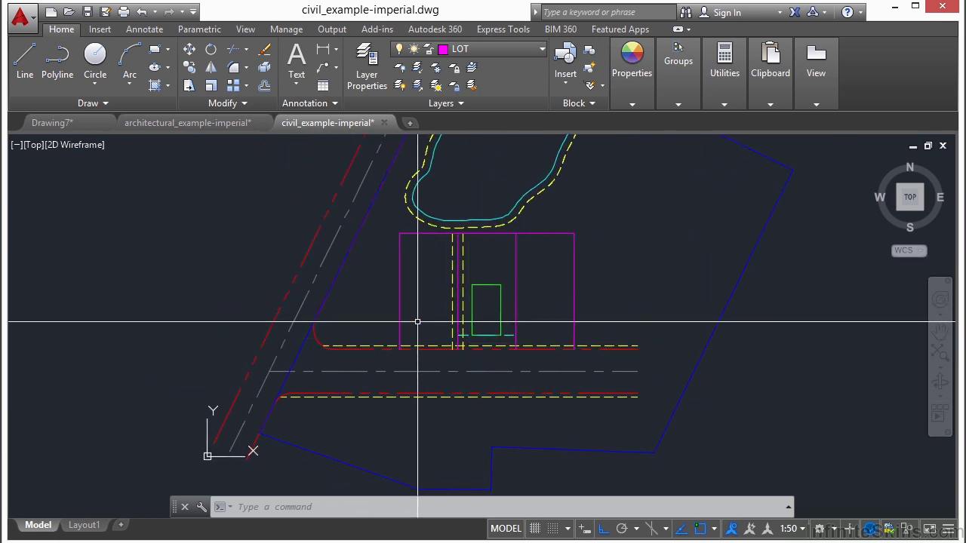
# Step: Check the civil units (Decimal 0.0000, Surveyor's, Feet) and compare with the floor plan tab
pyautogui.write('units')
pyautogui.press('Return')
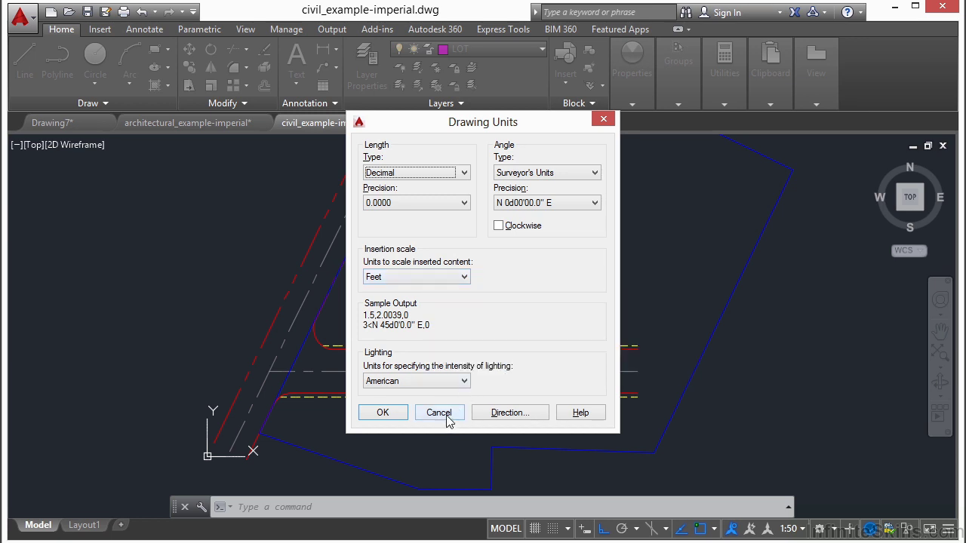
pyautogui.click(394, 412)
pyautogui.click(217, 124)
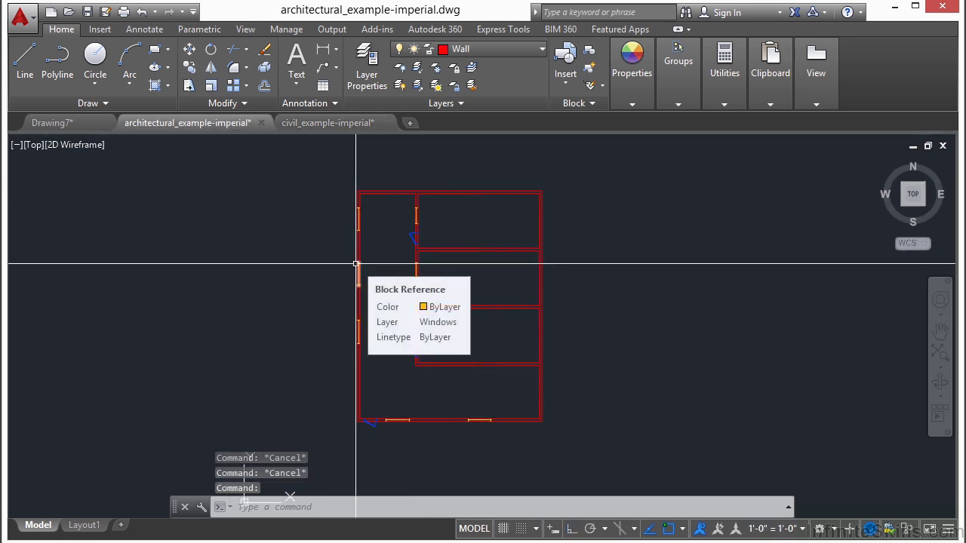
pyautogui.click(327, 122)
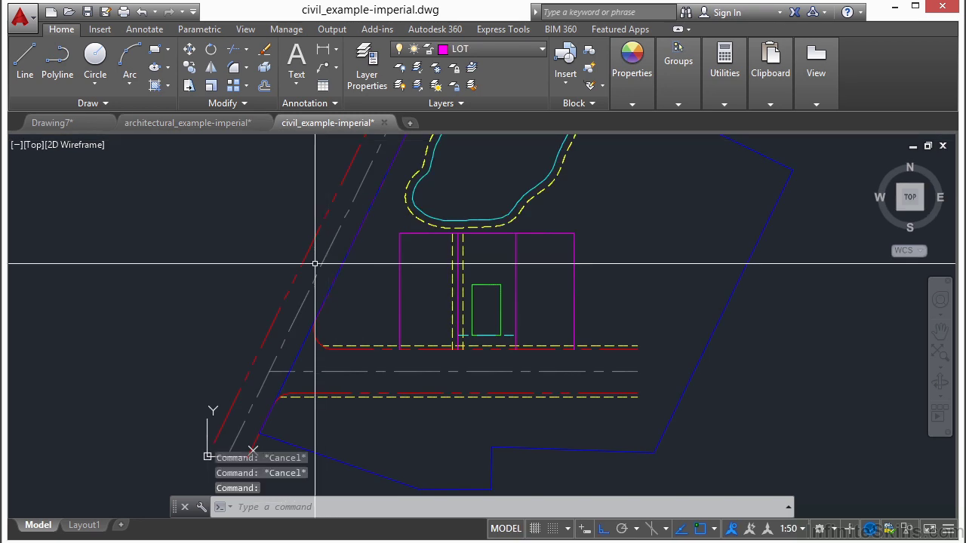
# Step: Bring up the External References palette with XREF
pyautogui.write('REF')
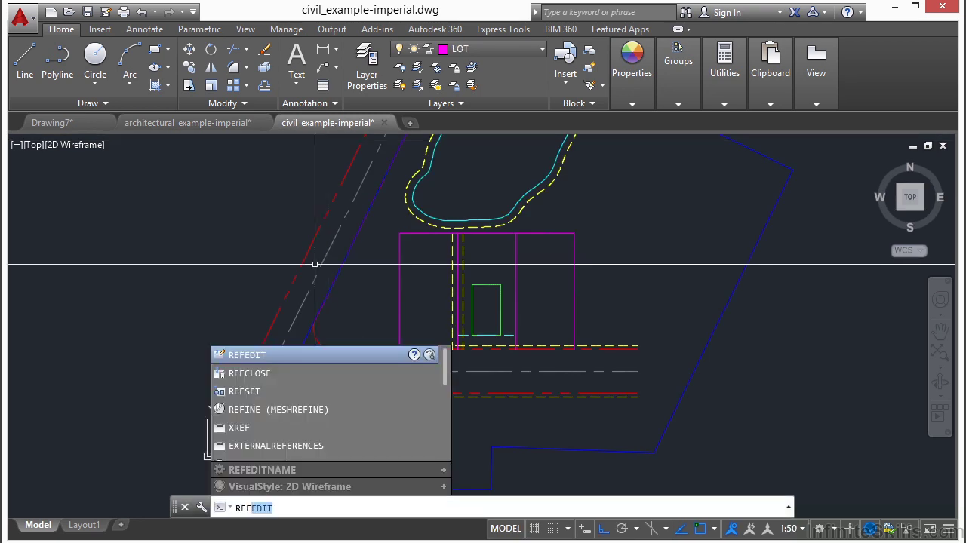
pyautogui.press('BackSpace')
pyautogui.press('BackSpace')
pyautogui.write('xref')
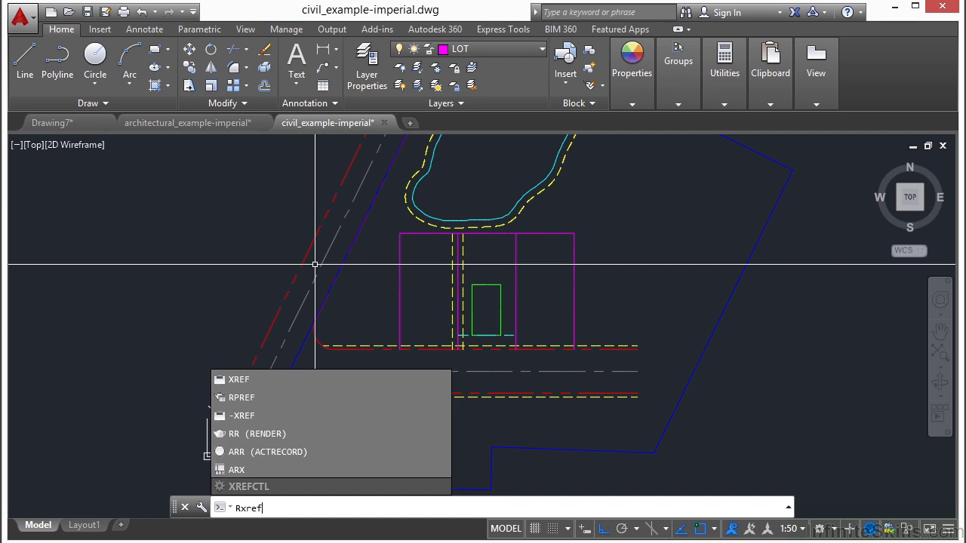
pyautogui.press('Return')
pyautogui.write('xref')
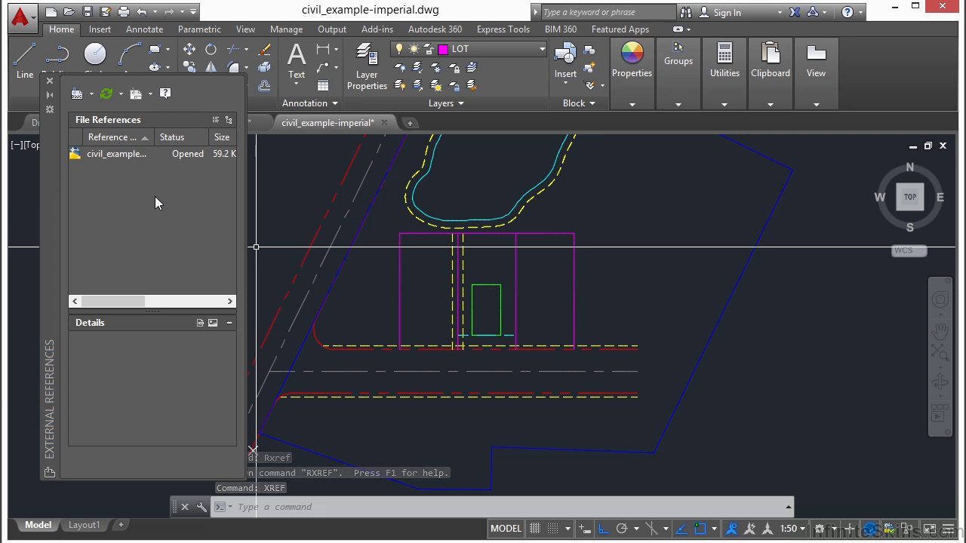
# Step: Start attaching a drawing and browse to Google Drive's AutoCAD 2015 Beginers Projects\04 folder
pyautogui.click(78, 96)
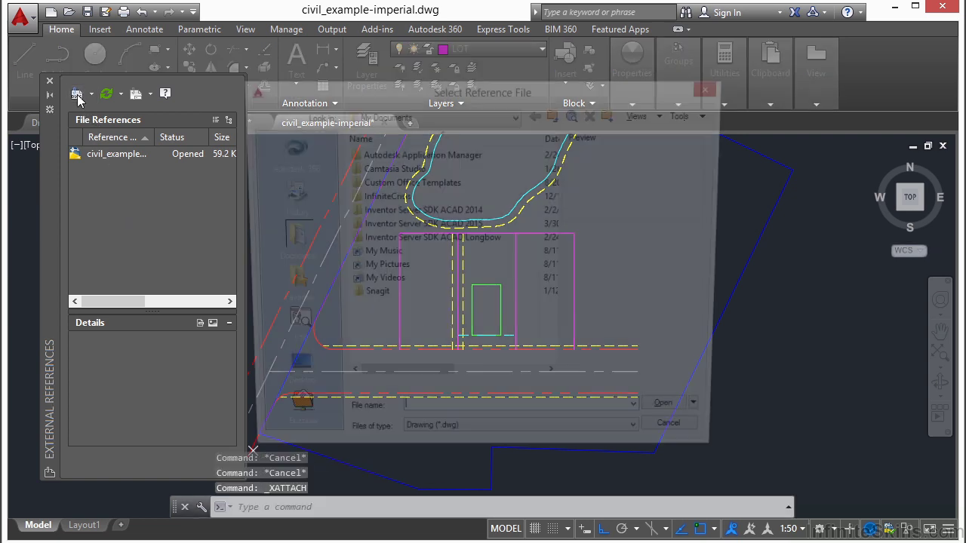
pyautogui.click(517, 115)
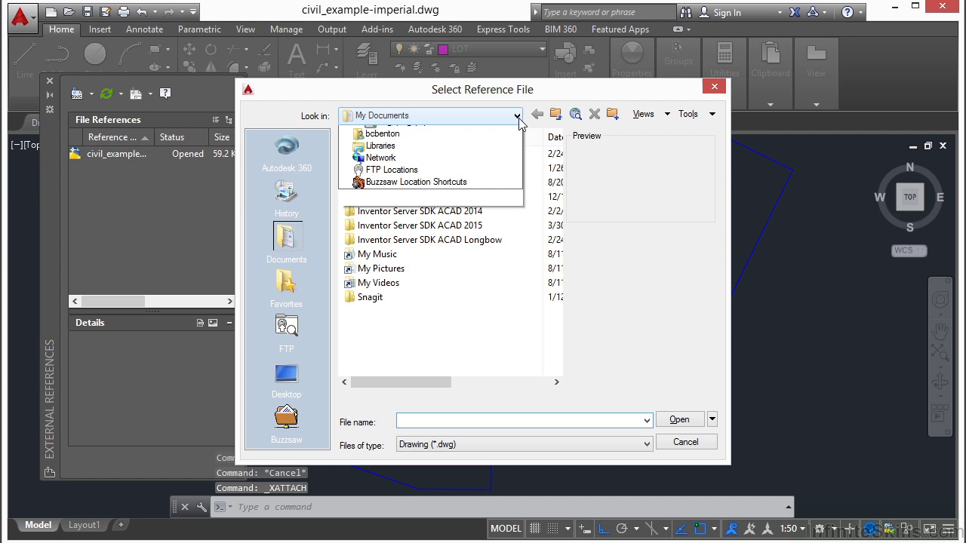
pyautogui.click(421, 181)
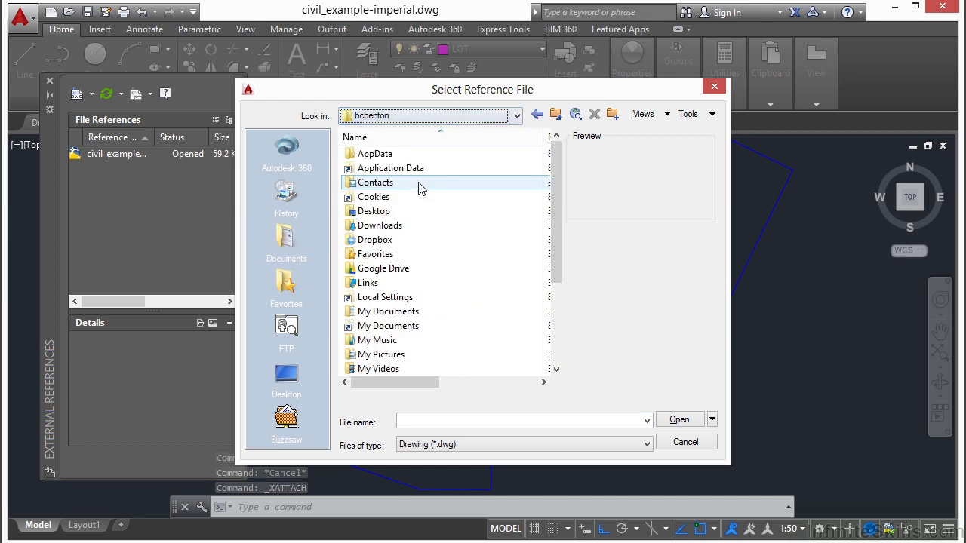
pyautogui.doubleClick(393, 270)
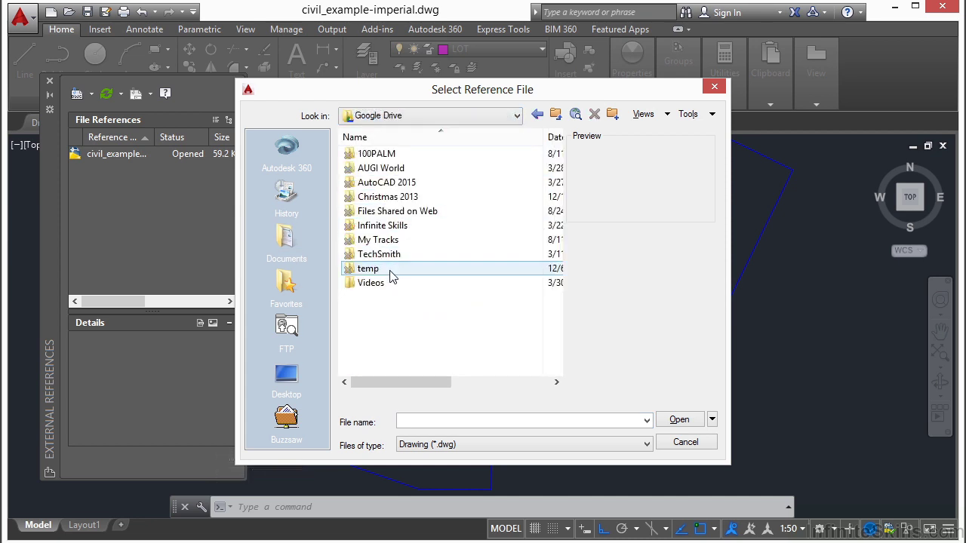
pyautogui.click(407, 226)
pyautogui.doubleClick(407, 225)
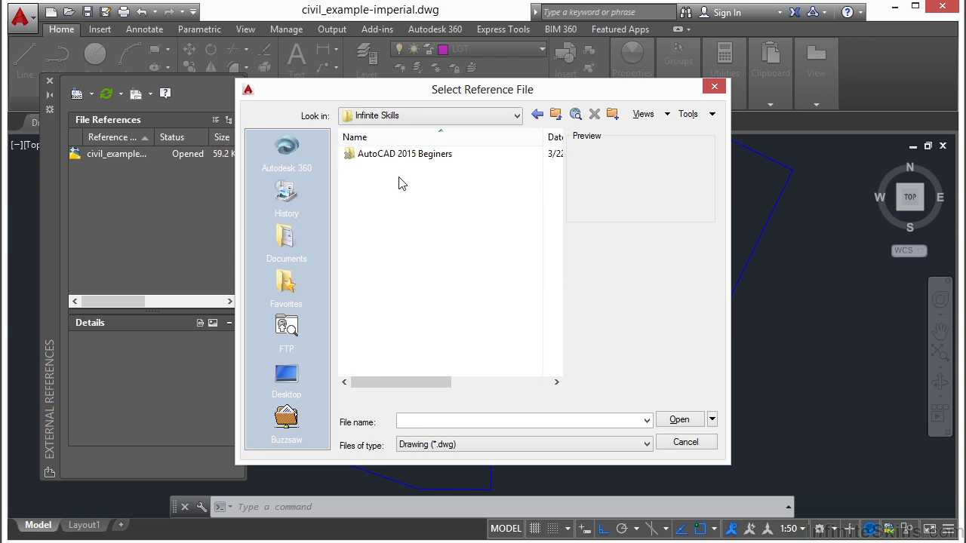
pyautogui.doubleClick(400, 156)
pyautogui.click(384, 169)
pyautogui.doubleClick(384, 169)
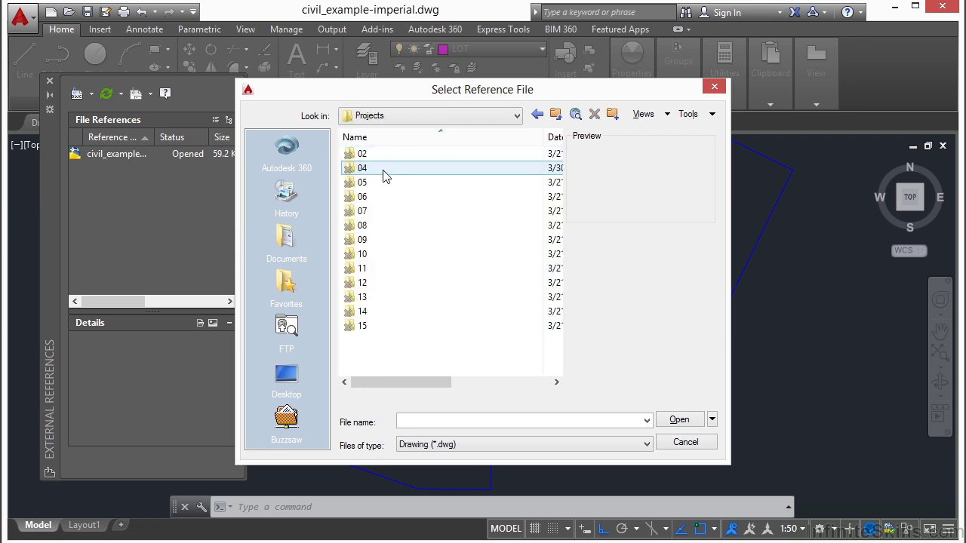
pyautogui.doubleClick(376, 170)
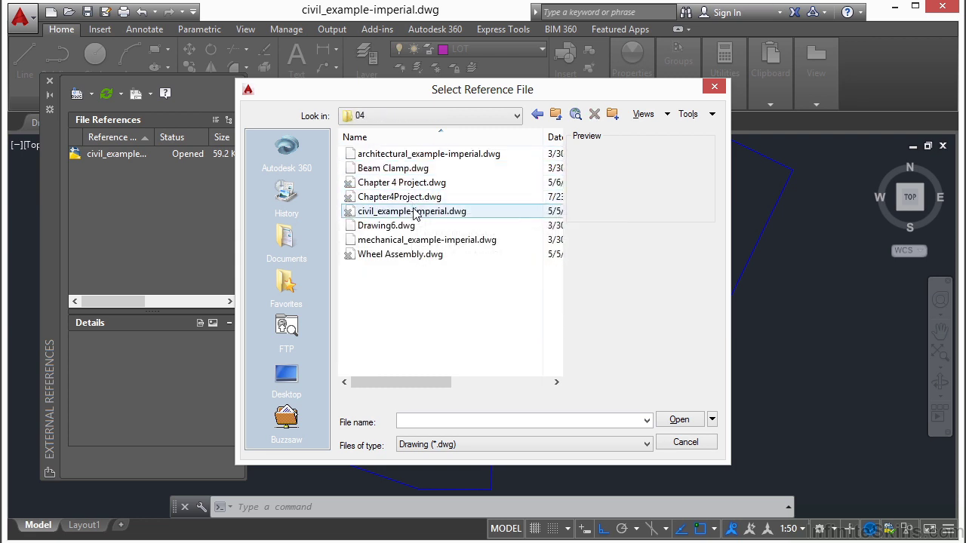
# Step: Attach architectural_example-imperial.dwg as an xref and place it in the site plan
pyautogui.click(384, 154)
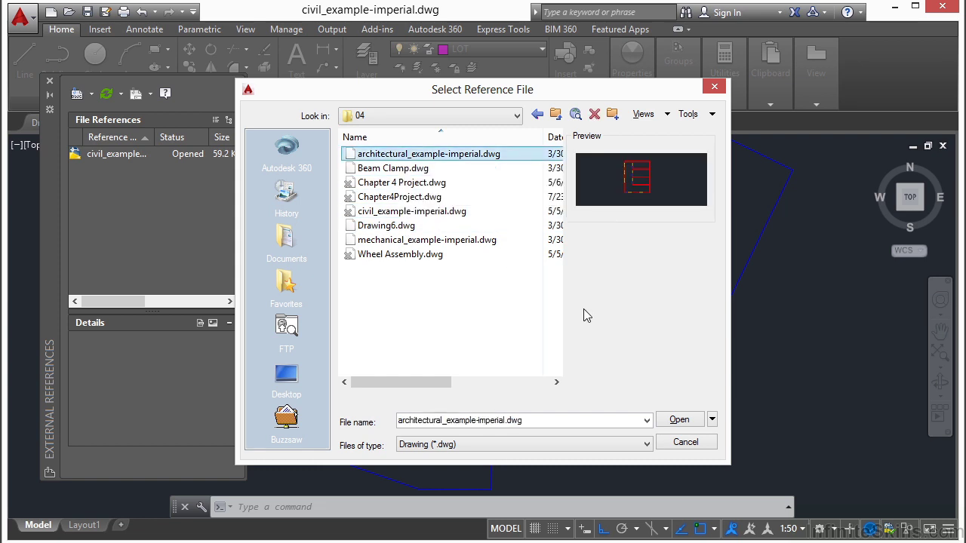
pyautogui.click(679, 420)
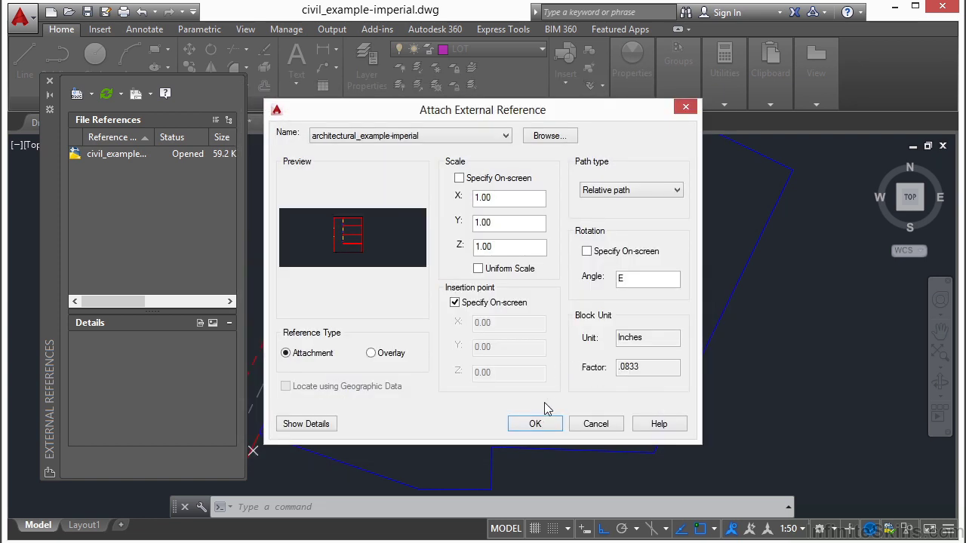
pyautogui.click(535, 424)
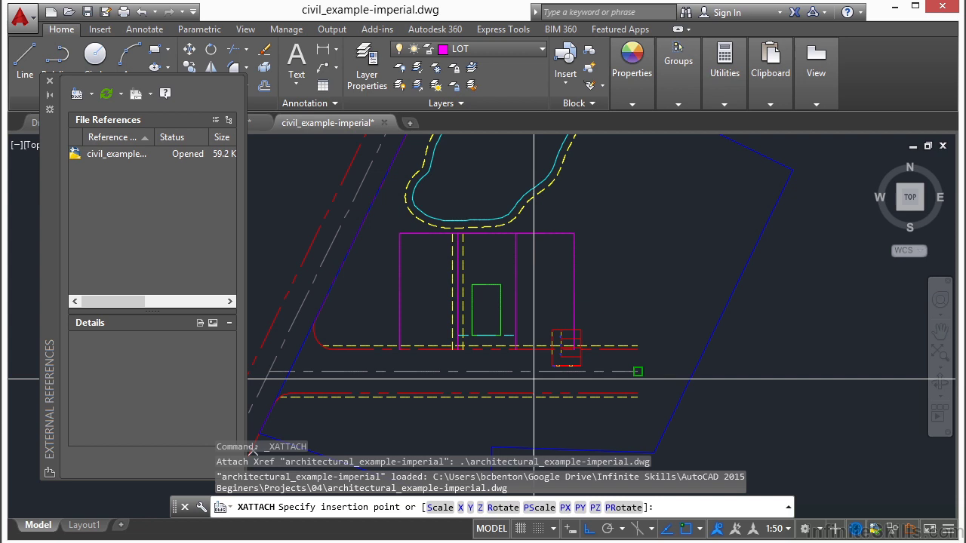
pyautogui.click(594, 323)
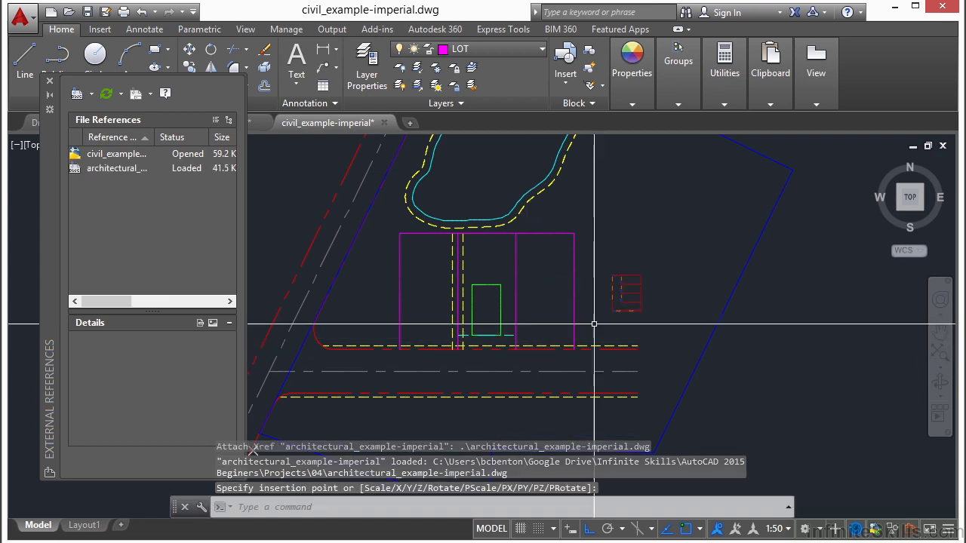
# Step: Move the xref from its lower-left corner onto the lot beside the green rectangle, Ortho off
pyautogui.scroll(4, 644, 310)
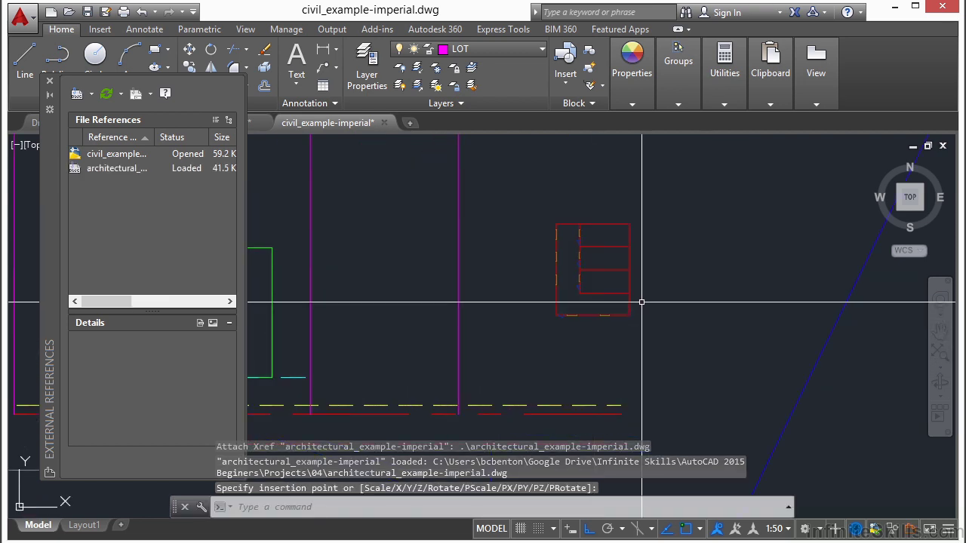
pyautogui.write('m')
pyautogui.press('Return')
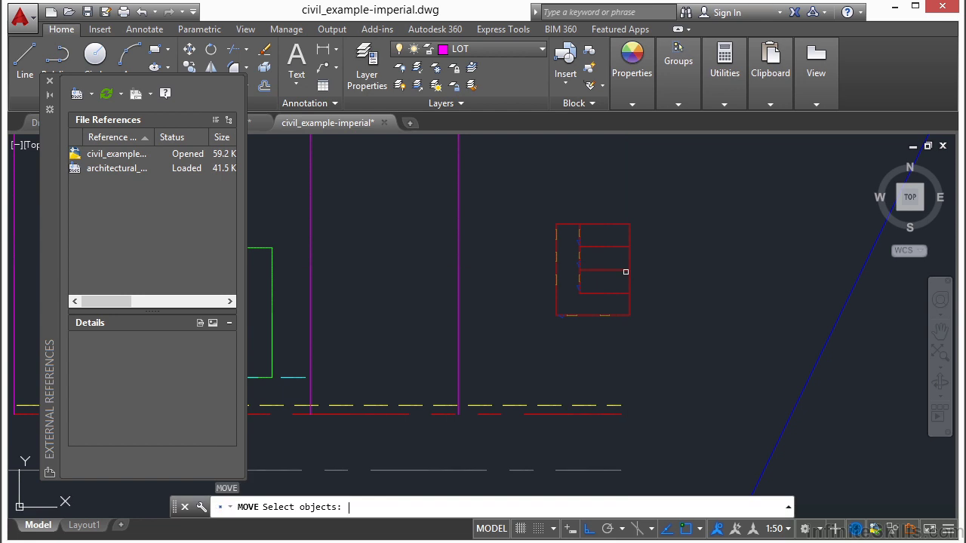
pyautogui.click(590, 270)
pyautogui.press('Return')
pyautogui.click(559, 314)
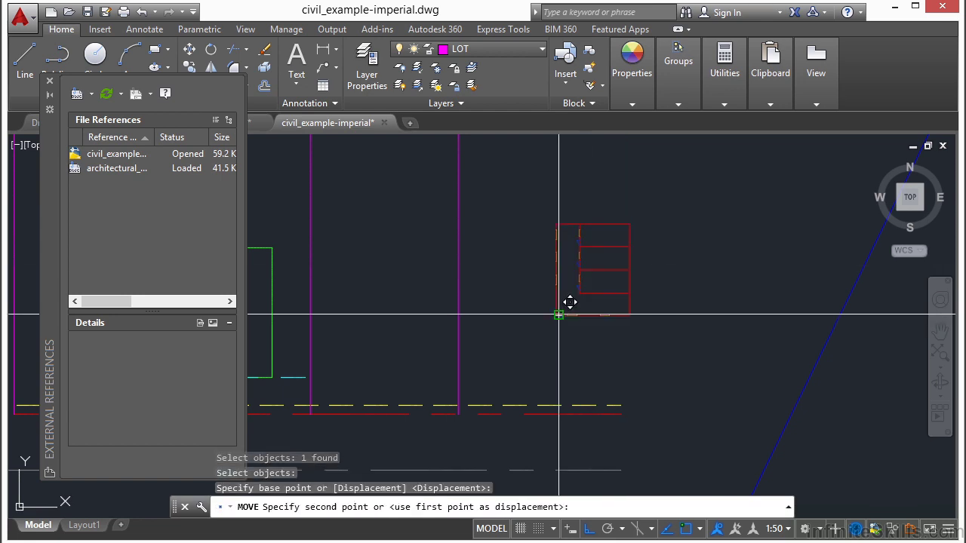
pyautogui.scroll(-2, 655, 308)
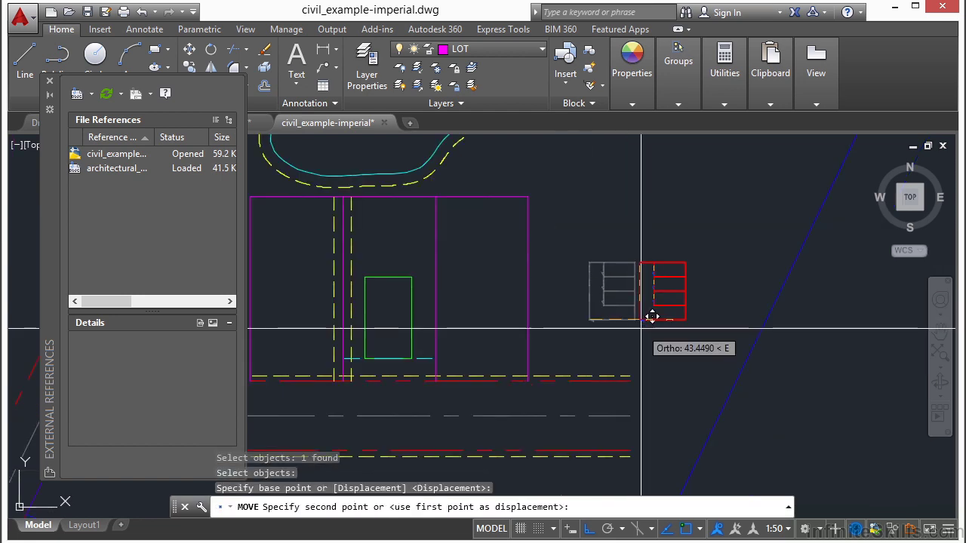
pyautogui.press('F8')
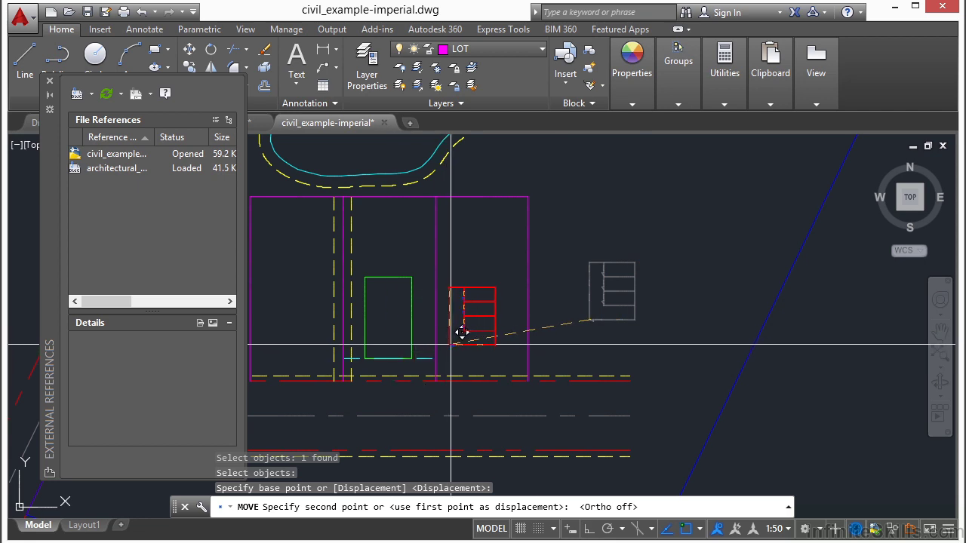
pyautogui.click(461, 341)
pyautogui.scroll(3, 515, 329)
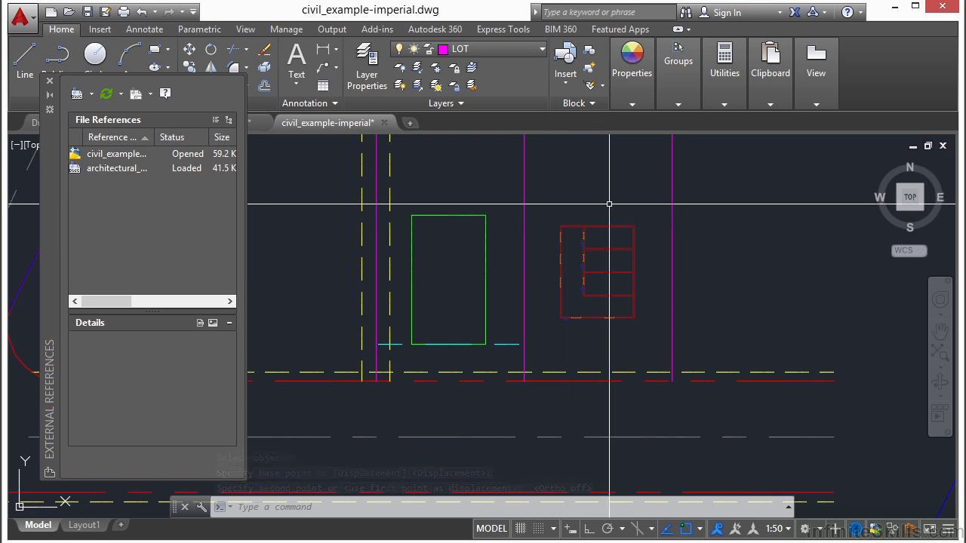
# Step: Draw a 1-unit magenta line above the xref
pyautogui.write('l')
pyautogui.press('Return')
pyautogui.scroll(4, 593, 204)
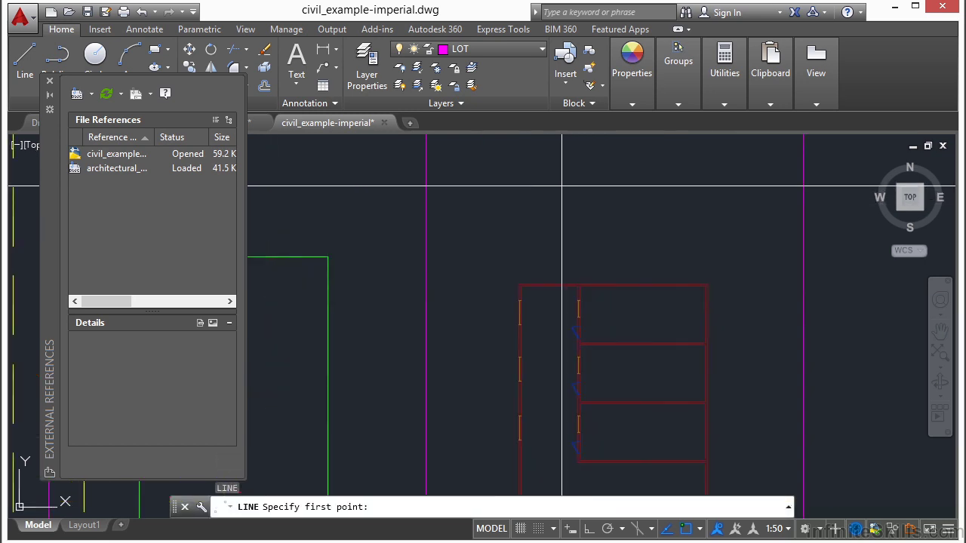
pyautogui.click(539, 204)
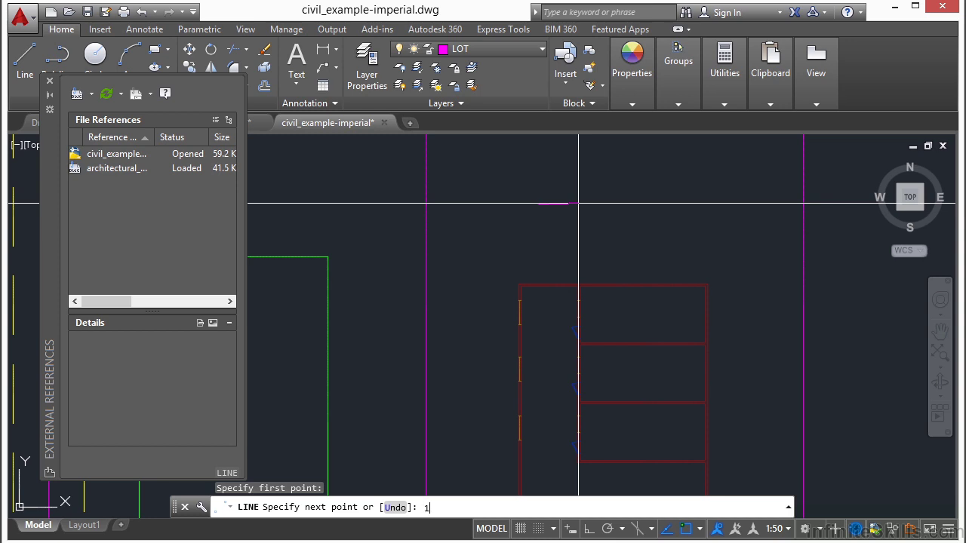
pyautogui.write('1')
pyautogui.press('Return')
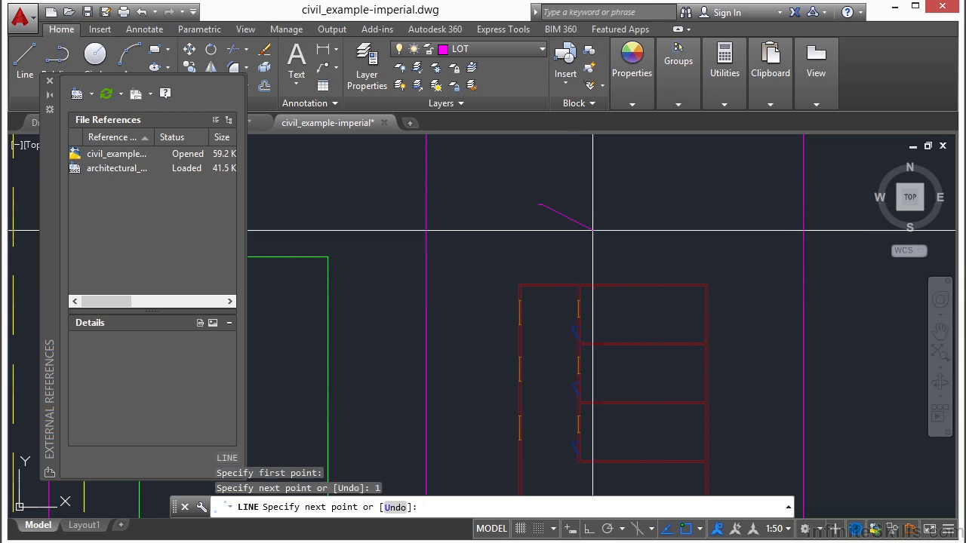
pyautogui.press('Return')
# Step: Move the magenta line down toward the lot
pyautogui.scroll(5, 538, 209)
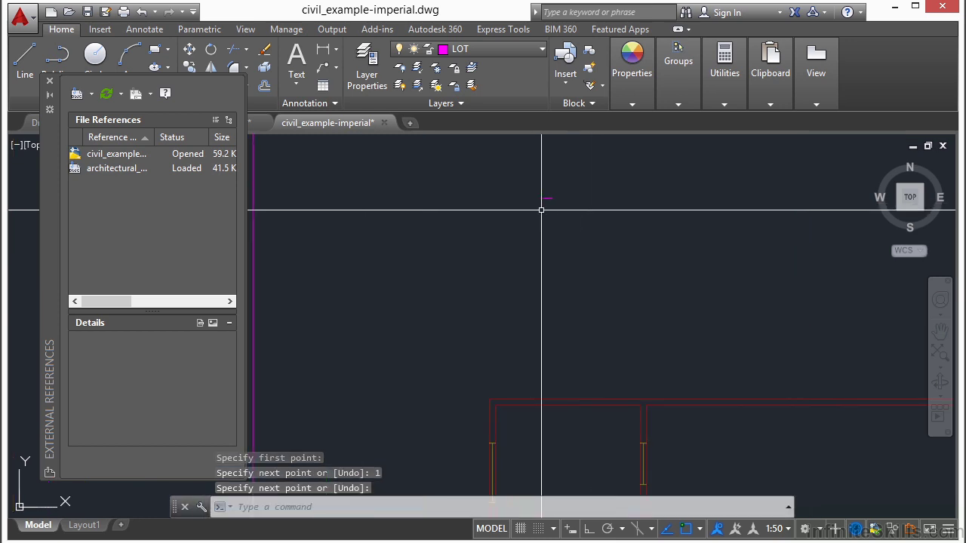
pyautogui.write('m')
pyautogui.press('Return')
pyautogui.click(562, 184)
pyautogui.click(528, 218)
pyautogui.press('Return')
pyautogui.click(538, 198)
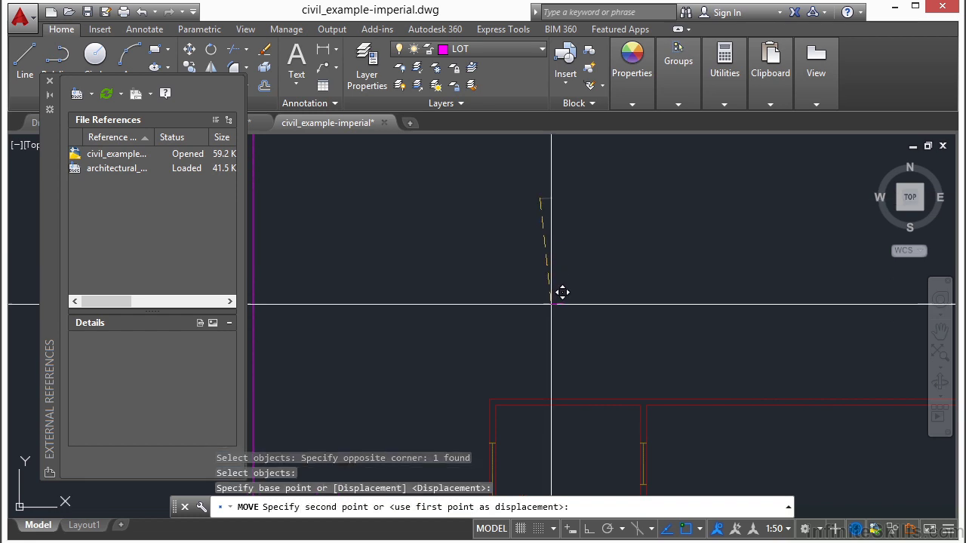
pyautogui.moveTo(560, 293); pyautogui.dragTo(562, 194, button='middle')
pyautogui.scroll(2, 535, 335)
pyautogui.click(519, 292)
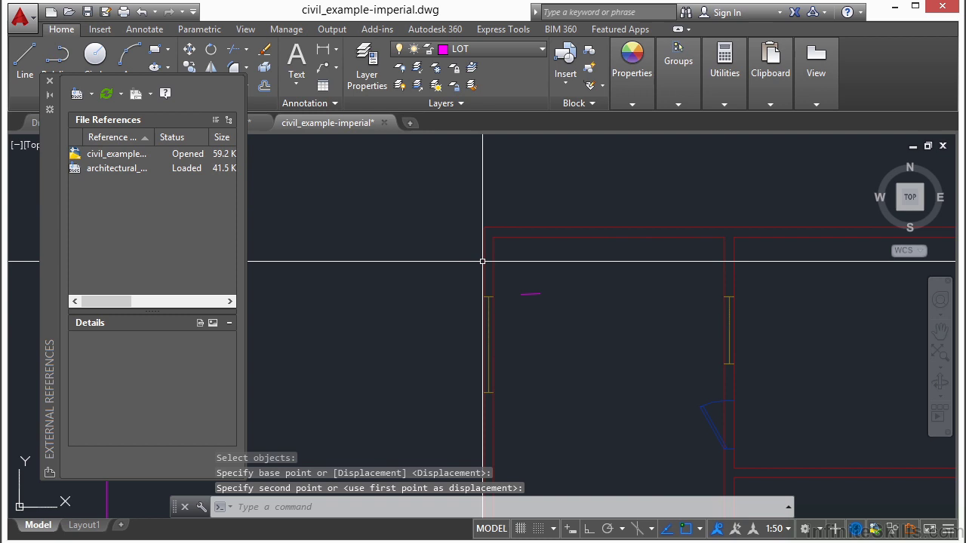
# Step: Move the magenta line again to its final spot on the lot
pyautogui.scroll(3, 499, 268)
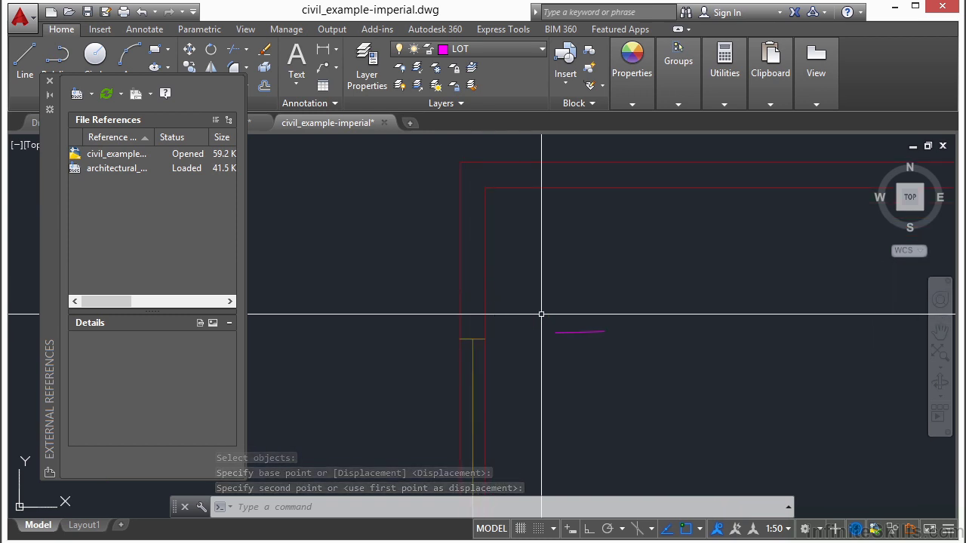
pyautogui.press('Return')
pyautogui.moveTo(612, 297); pyautogui.dragTo(590, 360)
pyautogui.press('Return')
pyautogui.click(674, 317)
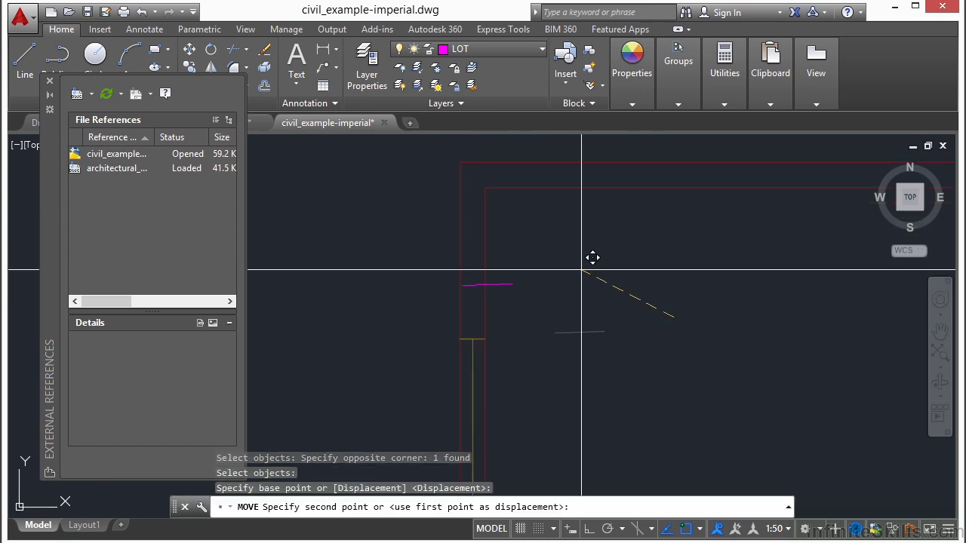
pyautogui.click(629, 274)
# Step: Copy the magenta line to the clipboard and return to the architectural floor plan
pyautogui.moveTo(572, 268); pyautogui.dragTo(547, 300)
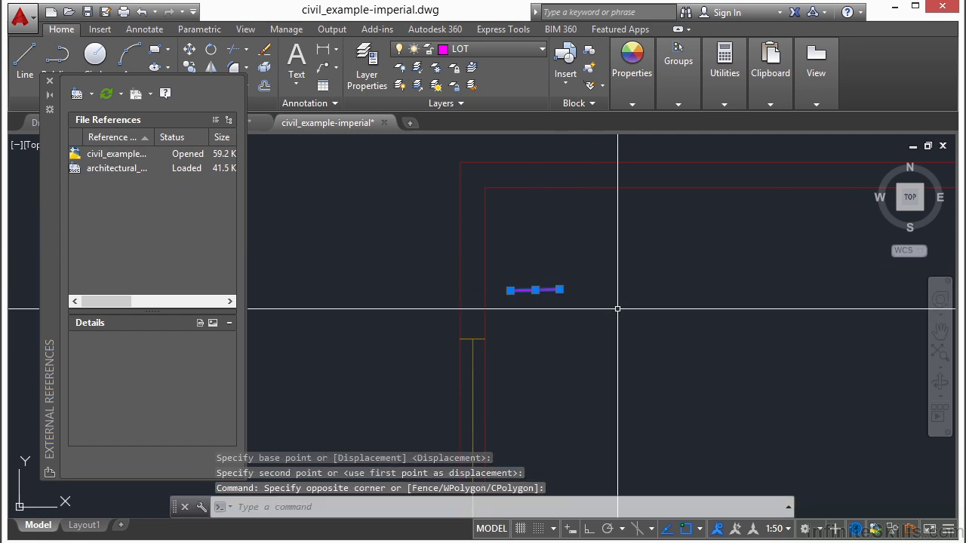
pyautogui.hotkey('ctrl', 'c')
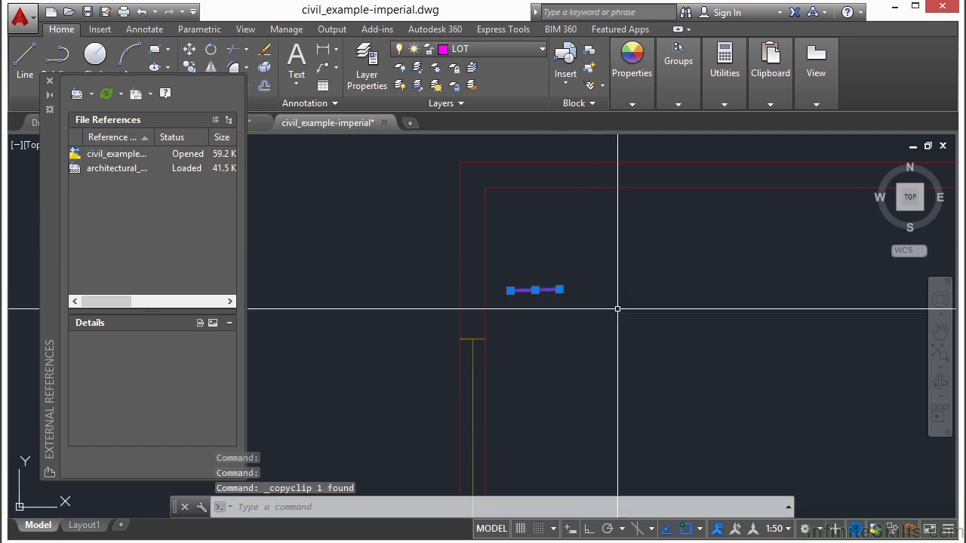
pyautogui.click(49, 80)
pyautogui.click(213, 125)
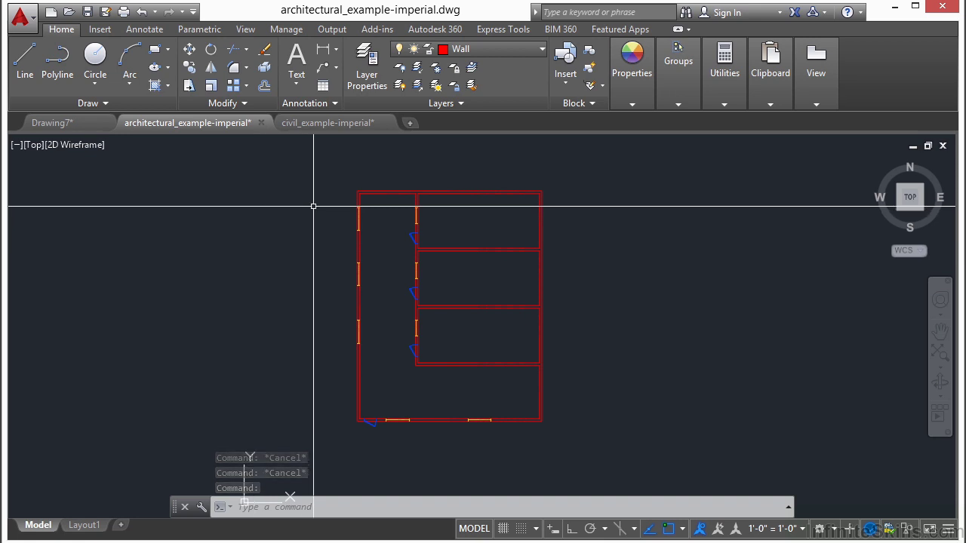
# Step: Zoom into the floor plan, start pasting the copied line, then cancel the paste
pyautogui.scroll(4, 317, 204)
pyautogui.moveTo(408, 194); pyautogui.dragTo(381, 267, button='middle')
pyautogui.scroll(3, 382, 267)
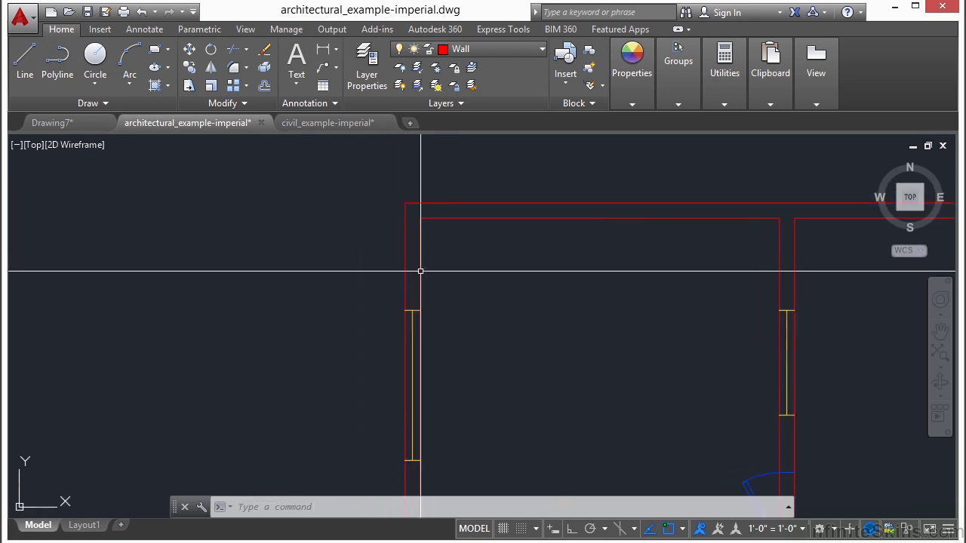
pyautogui.hotkey('ctrl', 'v')
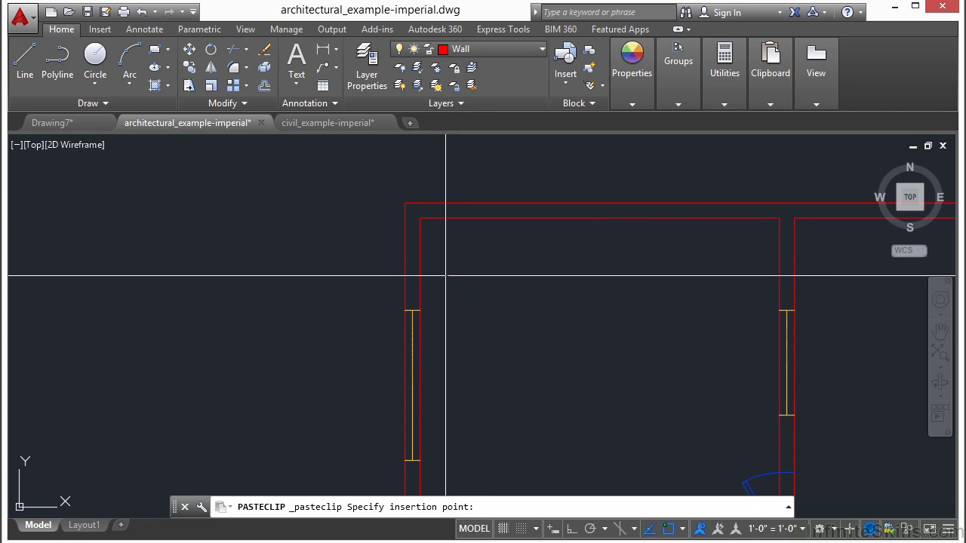
pyautogui.scroll(5, 448, 287)
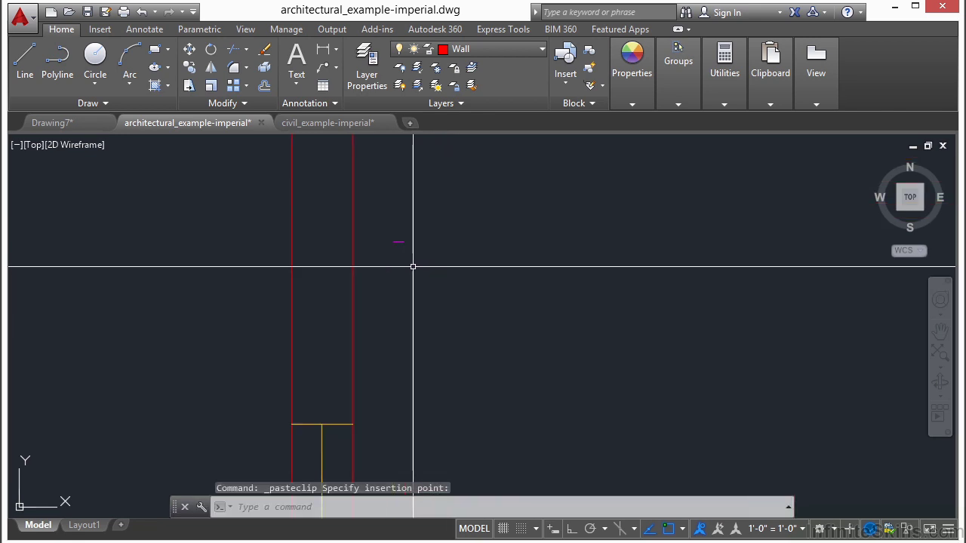
pyautogui.press('Escape')
pyautogui.click(407, 223)
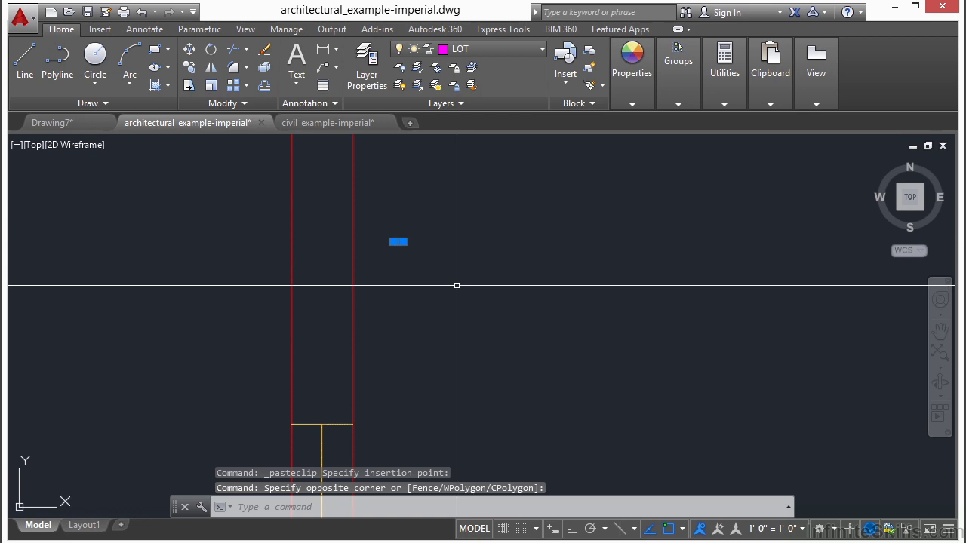
pyautogui.press('Escape')
pyautogui.scroll(-5, 415, 299)
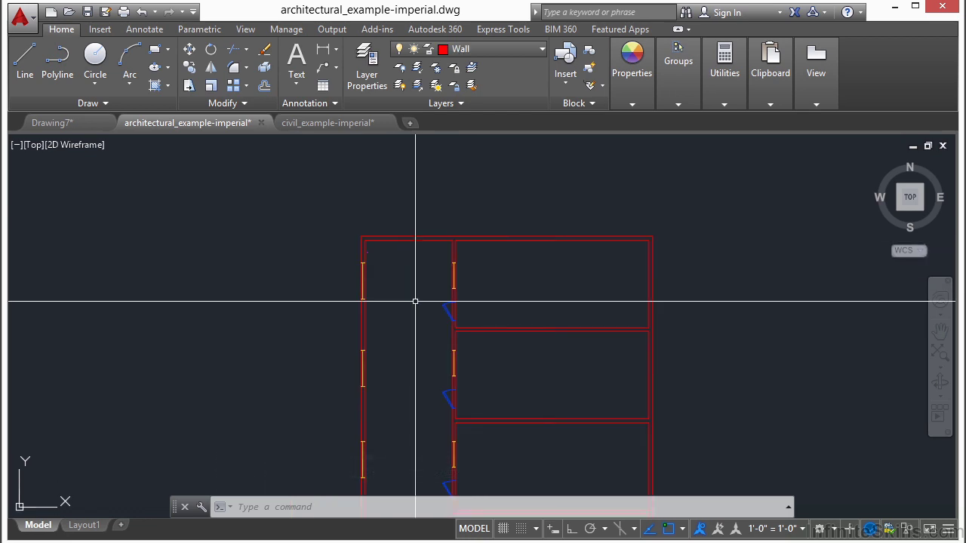
pyautogui.moveTo(415, 299); pyautogui.dragTo(383, 216, button='middle')
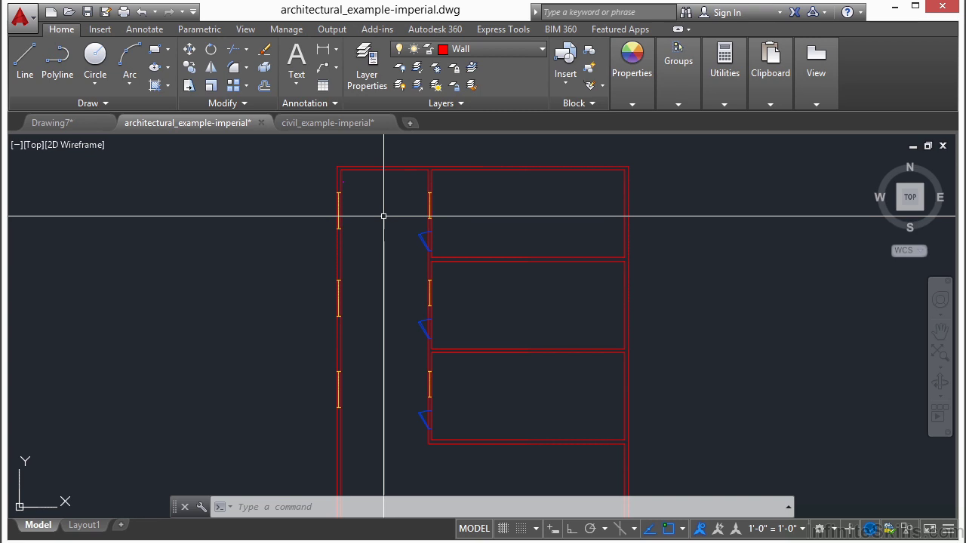
pyautogui.click(336, 123)
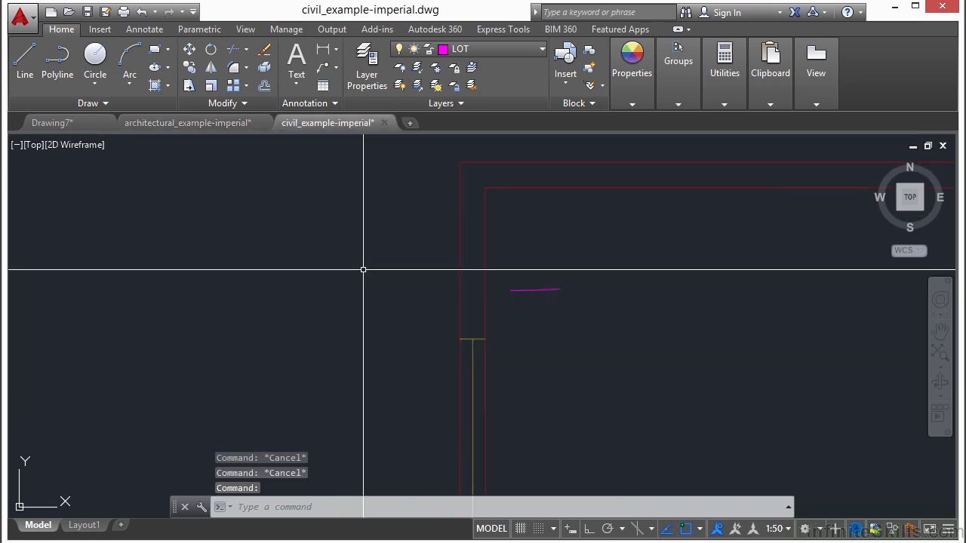
pyautogui.scroll(-6, 539, 276)
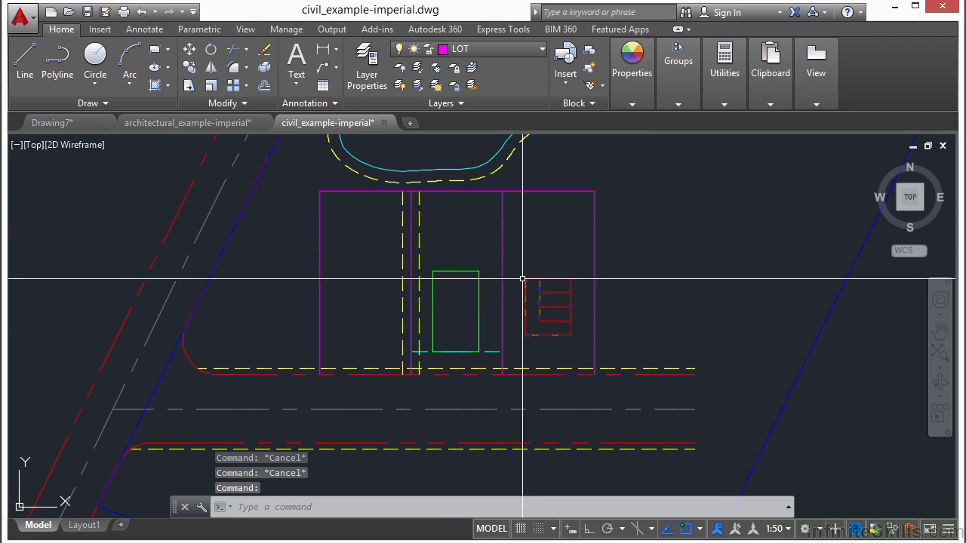
pyautogui.click(237, 129)
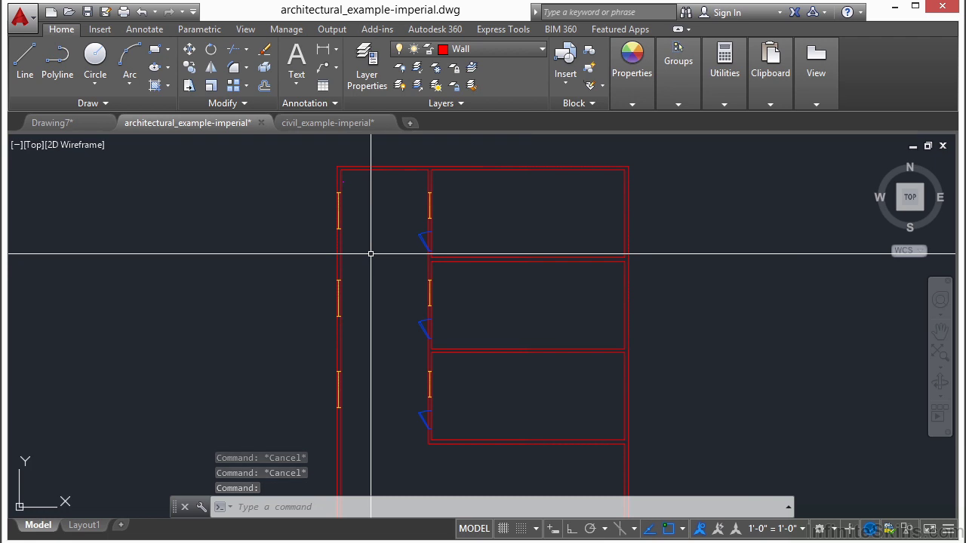
pyautogui.click(367, 123)
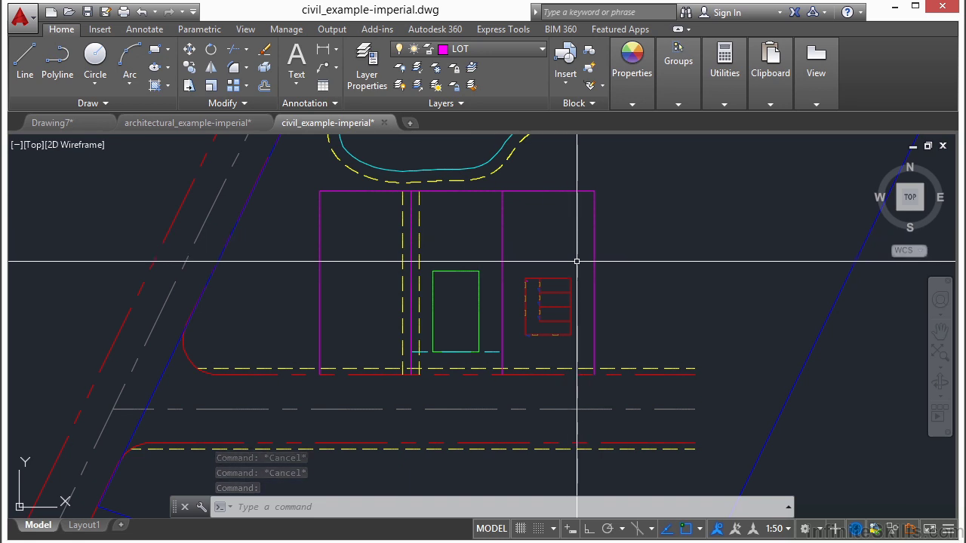
# Step: Change the civil drawing's insertion-scale units from Feet to Inches in Drawing Units
pyautogui.write('uni')
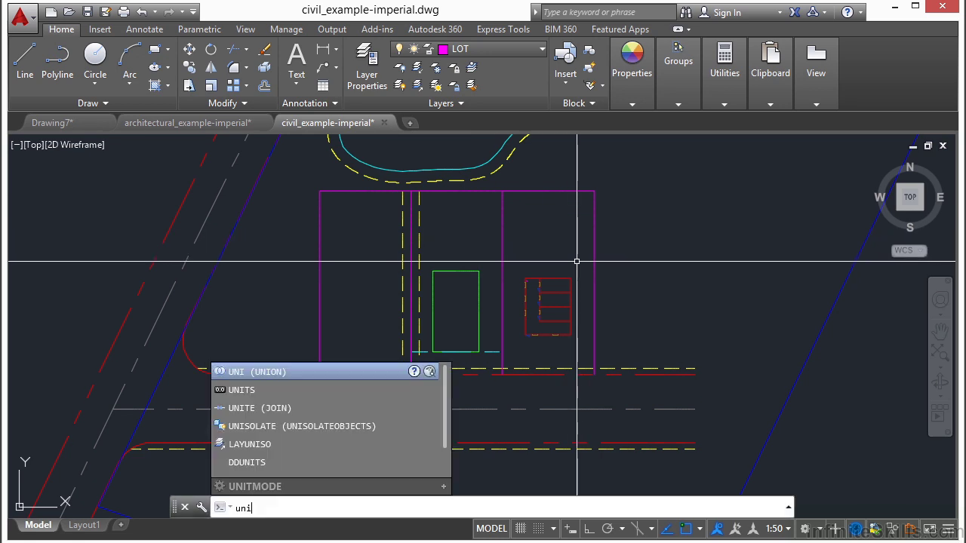
pyautogui.write('ts')
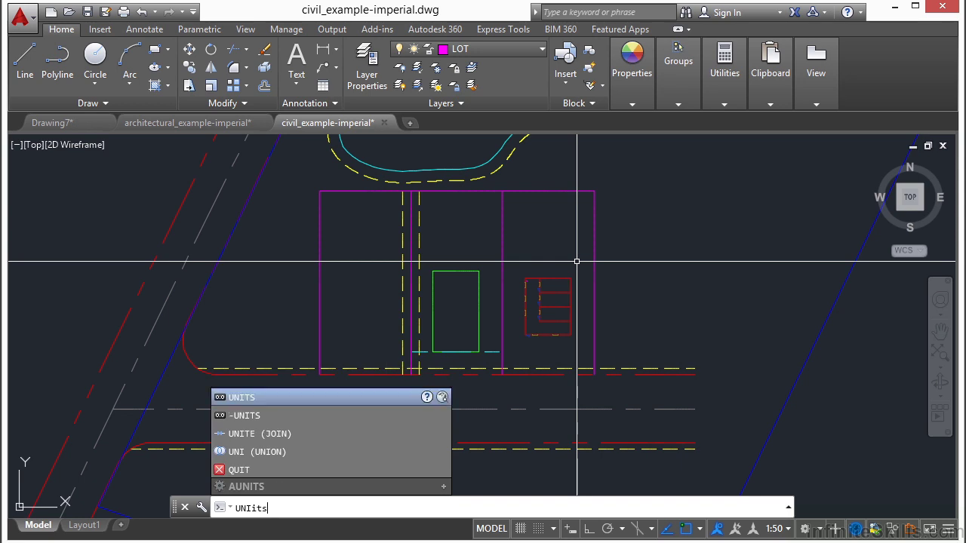
pyautogui.press('Return')
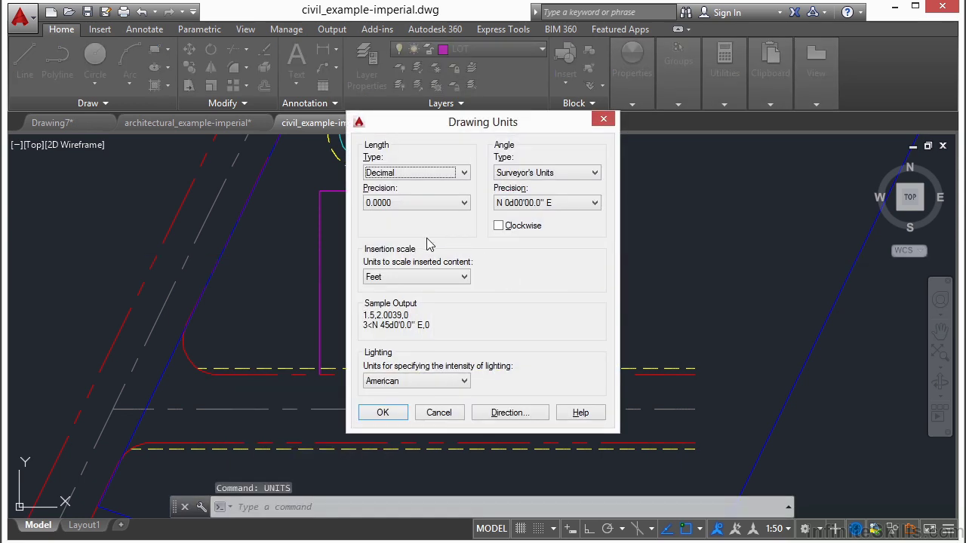
pyautogui.click(465, 277)
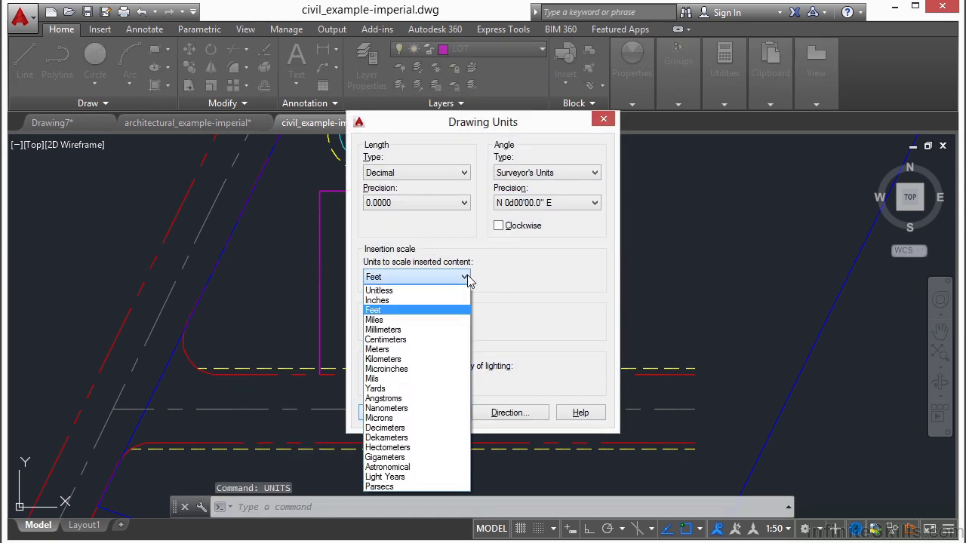
pyautogui.click(422, 299)
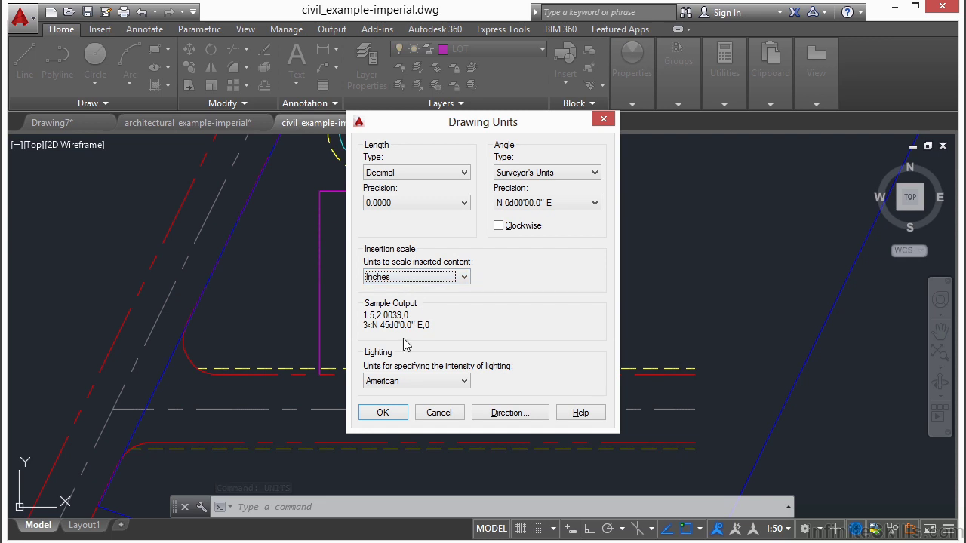
pyautogui.click(392, 411)
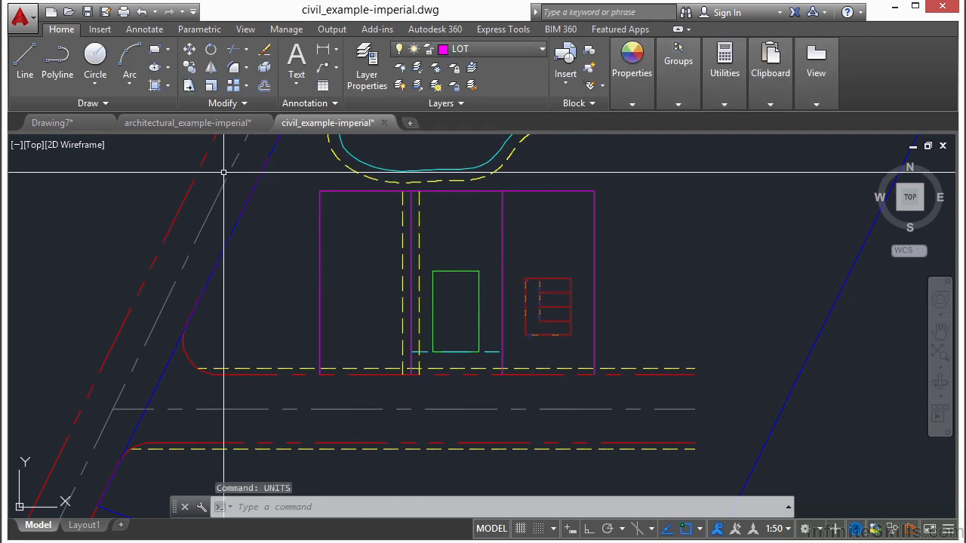